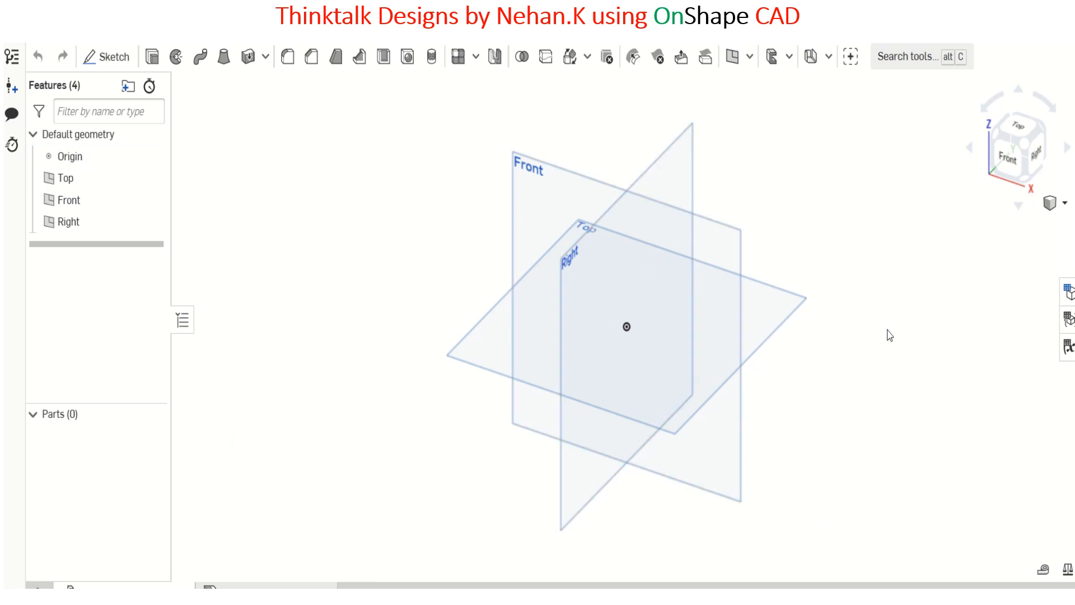
Examine the three default planes and the origin from several viewing directions.
{"action": "right_click_drag", "start_coordinate": [890, 335], "coordinate": [533, 448]}
{"action": "right_click_drag", "start_coordinate": [693, 348], "coordinate": [684, 250]}
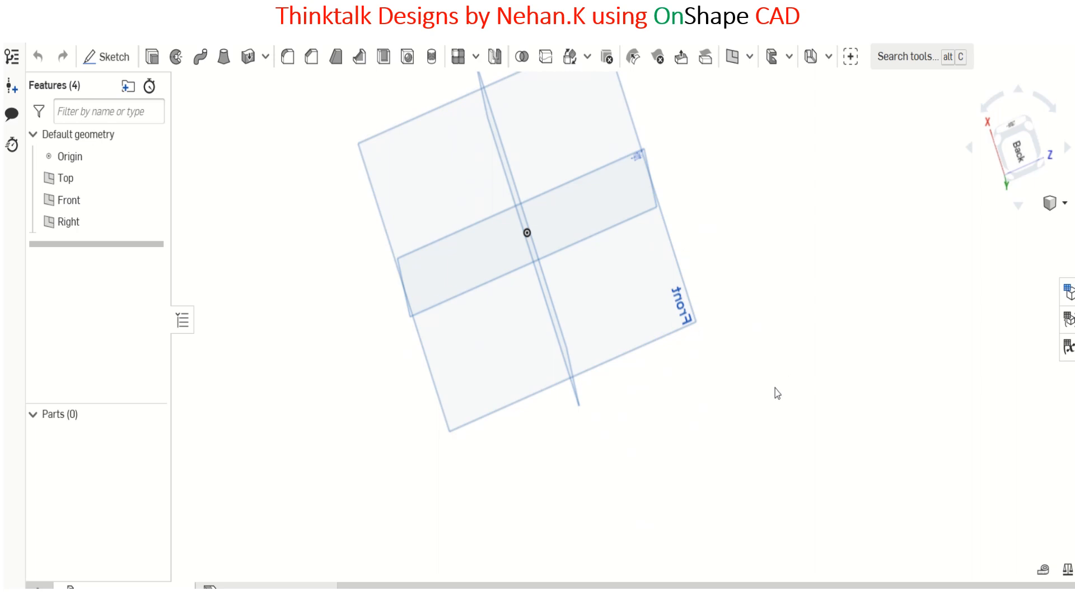
{"action": "right_click_drag", "start_coordinate": [775, 389], "coordinate": [737, 300]}
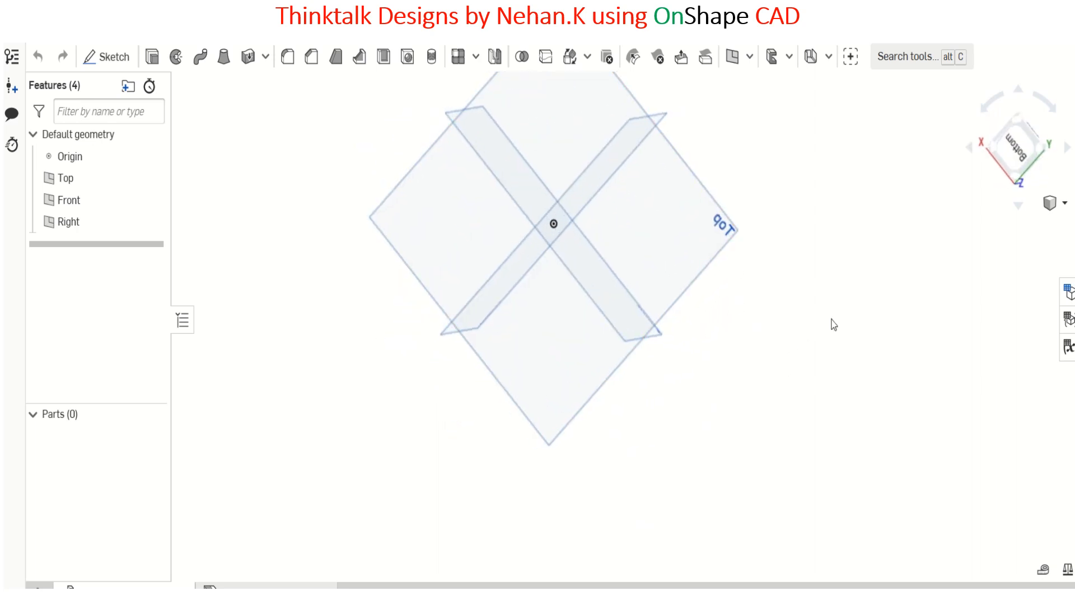
{"action": "right_click_drag", "start_coordinate": [833, 325], "coordinate": [670, 373]}
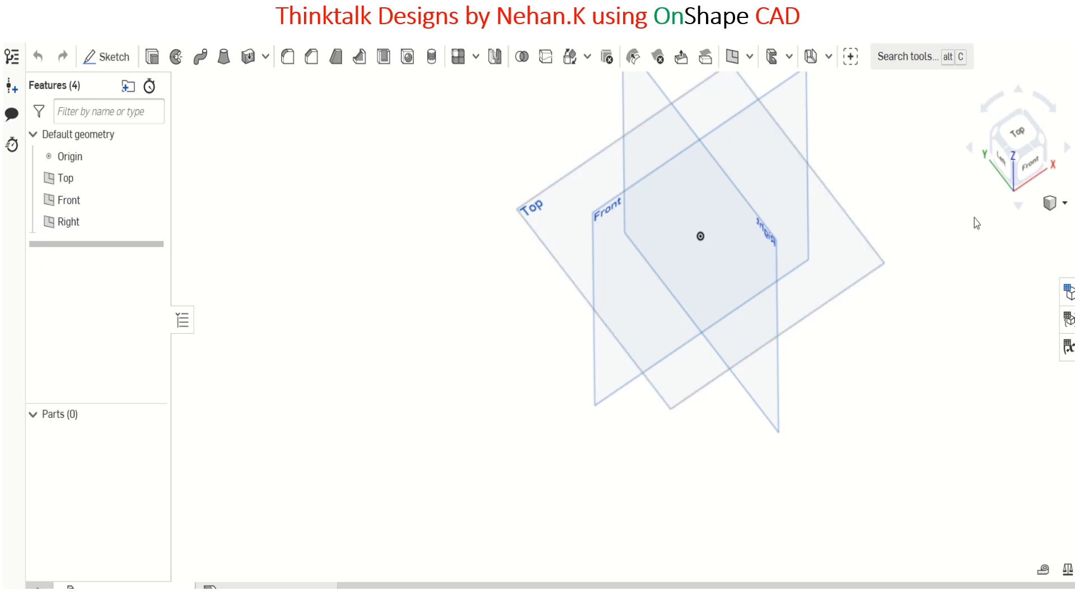
{"action": "left_click", "coordinate": [1013, 137]}
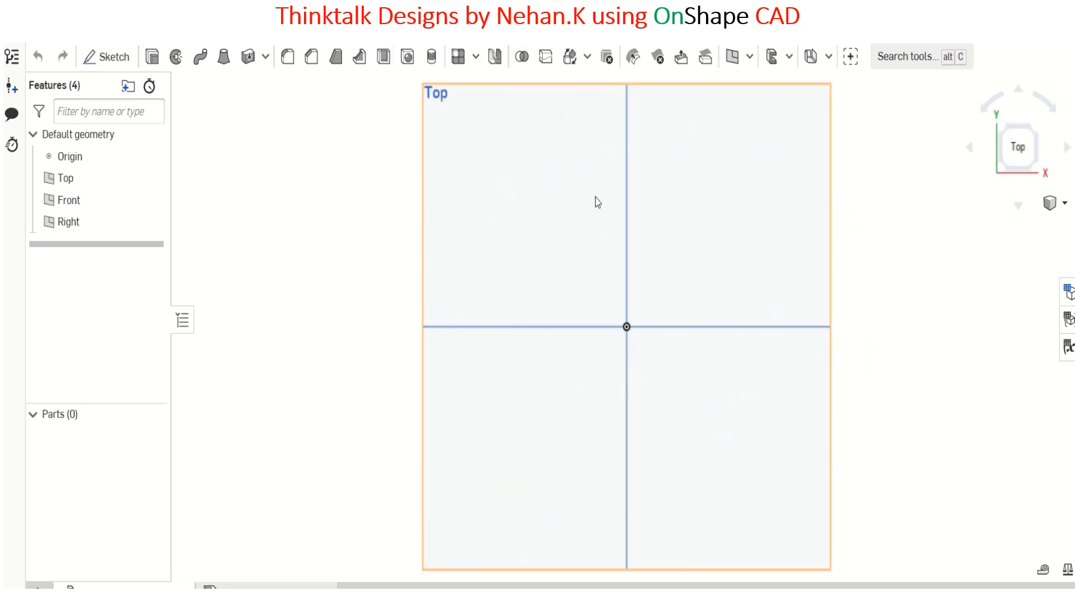
{"action": "right_click_drag", "start_coordinate": [394, 239], "coordinate": [782, 527]}
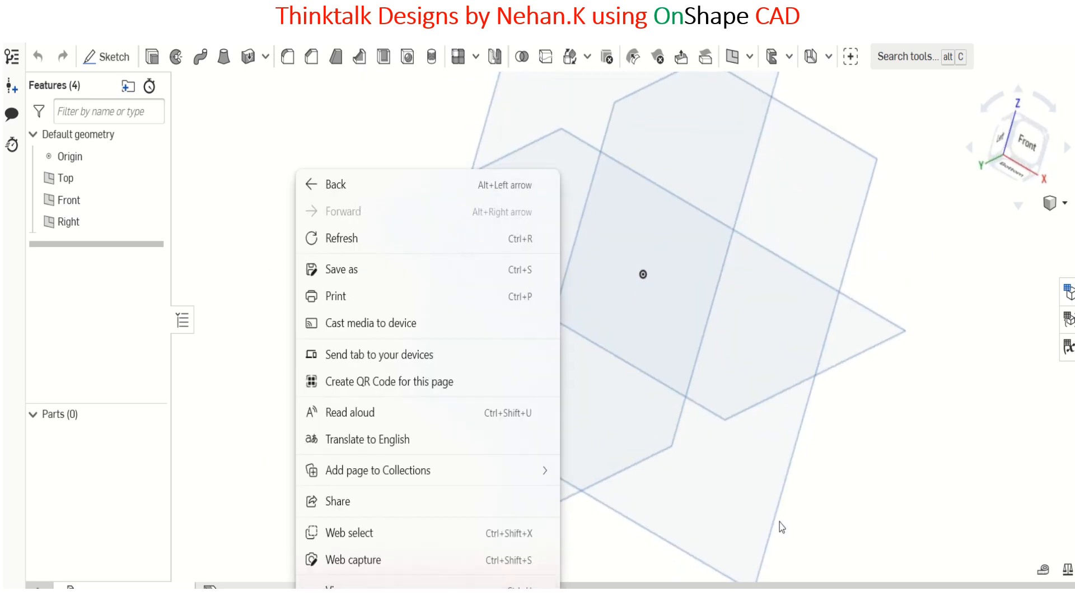
{"action": "left_click", "coordinate": [1014, 448]}
{"action": "right_click_drag", "start_coordinate": [1013, 448], "coordinate": [691, 512]}
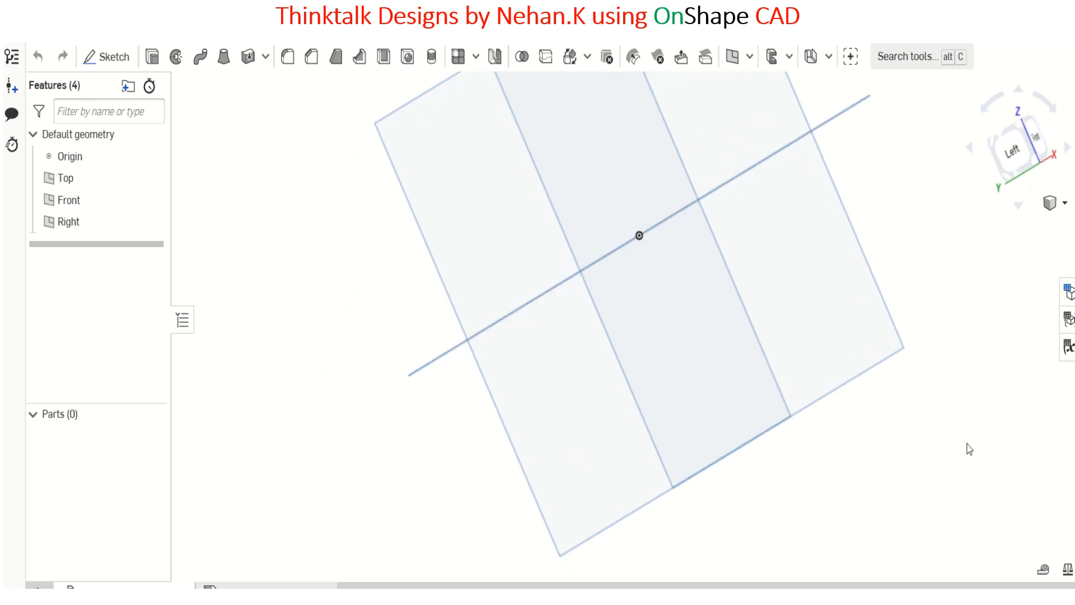
{"action": "scroll", "coordinate": [701, 230], "scroll_direction": "down", "scroll_amount": 3}
{"action": "right_click_drag", "start_coordinate": [772, 233], "coordinate": [789, 332]}
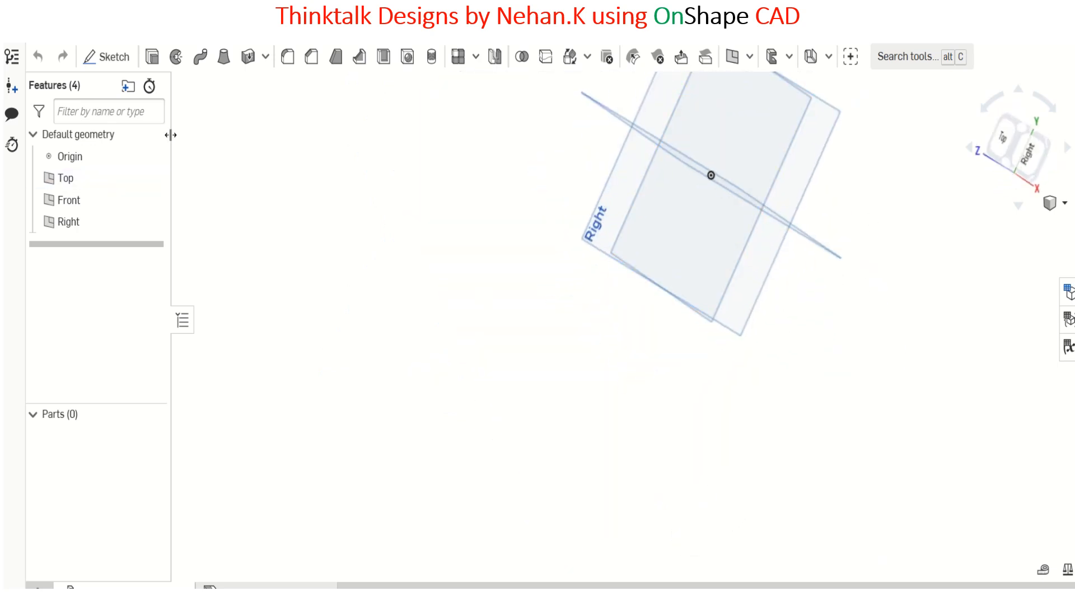
{"action": "left_click", "coordinate": [92, 50]}
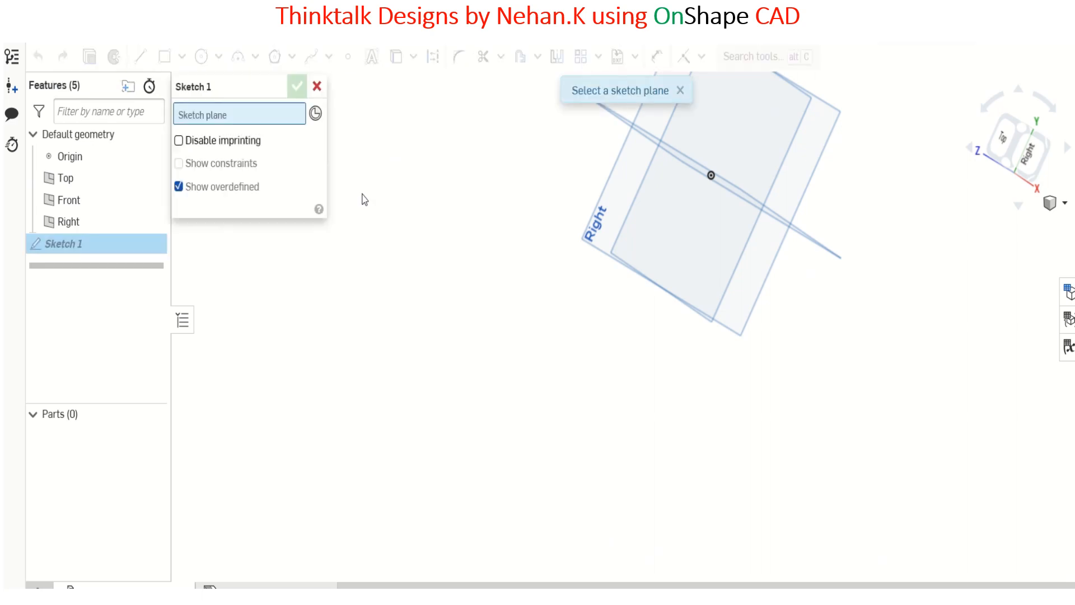
{"action": "mouse_move", "coordinate": [408, 367]}
{"action": "right_mouse_down"}
{"action": "mouse_move", "coordinate": [546, 269]}
{"action": "mouse_move", "coordinate": [436, 163]}
{"action": "right_mouse_up"}
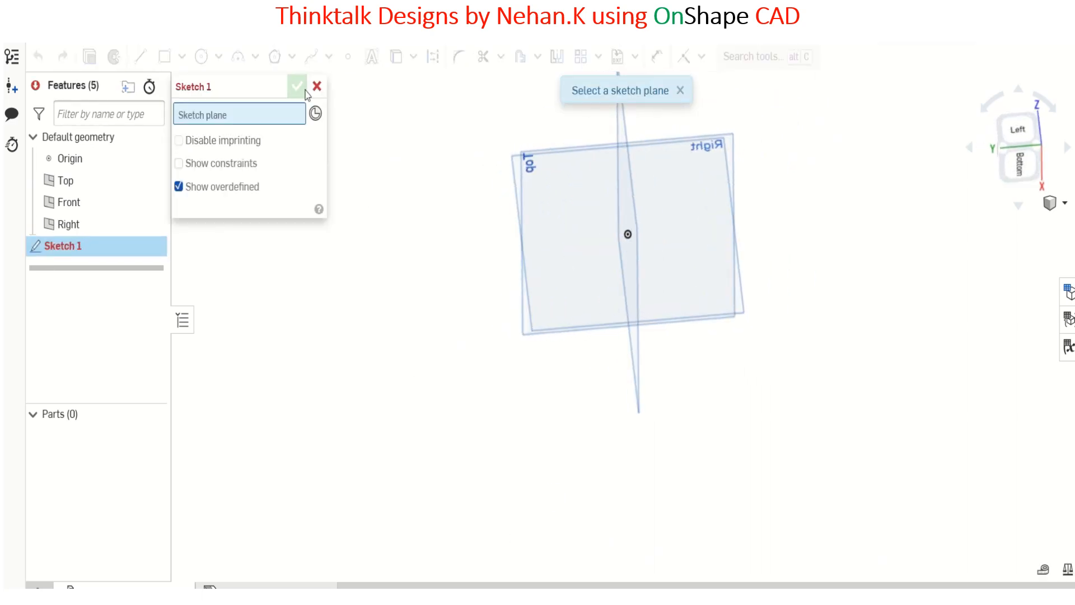
{"action": "left_click", "coordinate": [317, 92]}
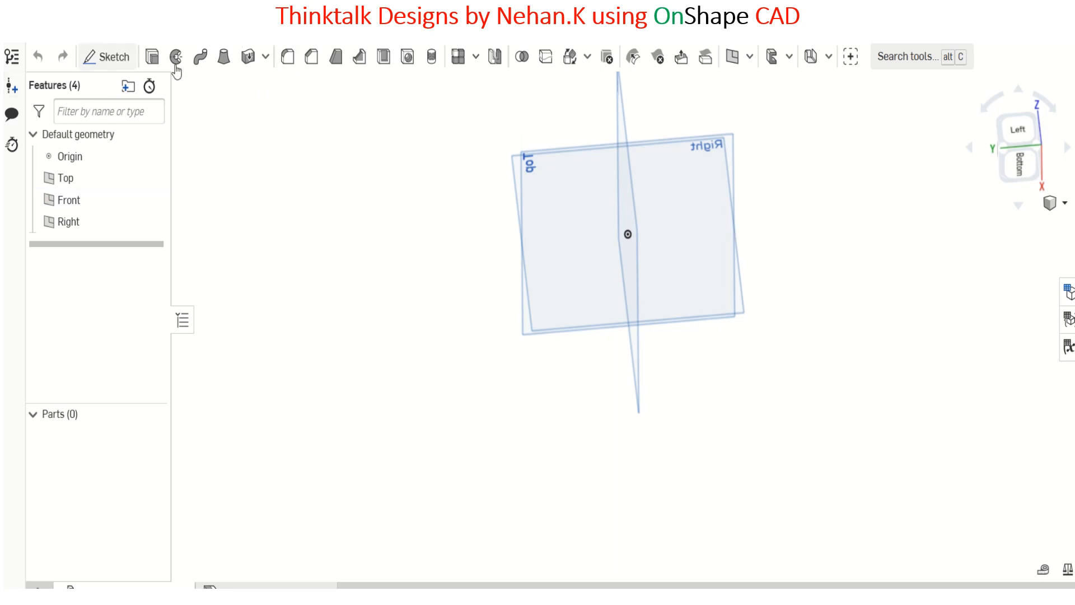
Start a new sketch on the Right plane and view it normal to the sketch plane.
{"action": "left_click", "coordinate": [115, 56]}
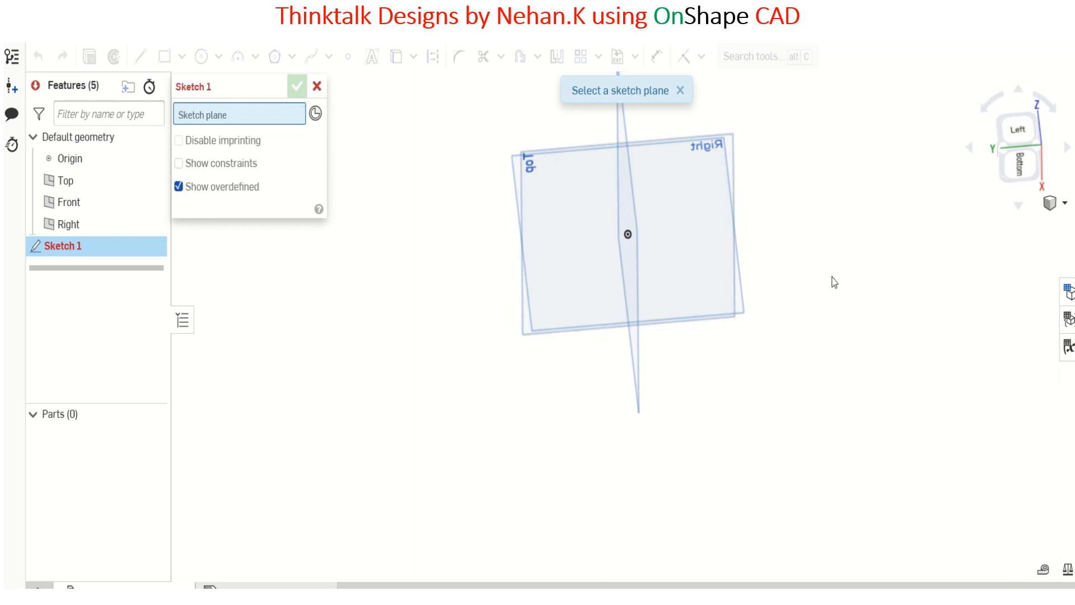
{"action": "right_click_drag", "start_coordinate": [834, 283], "coordinate": [817, 214]}
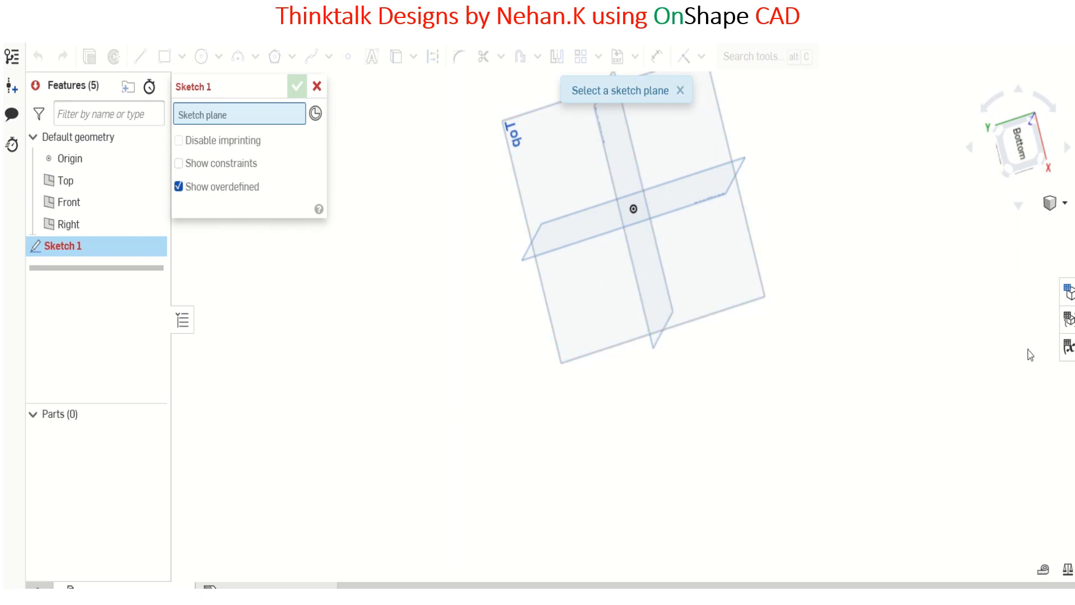
{"action": "right_click_drag", "start_coordinate": [1030, 354], "coordinate": [472, 301]}
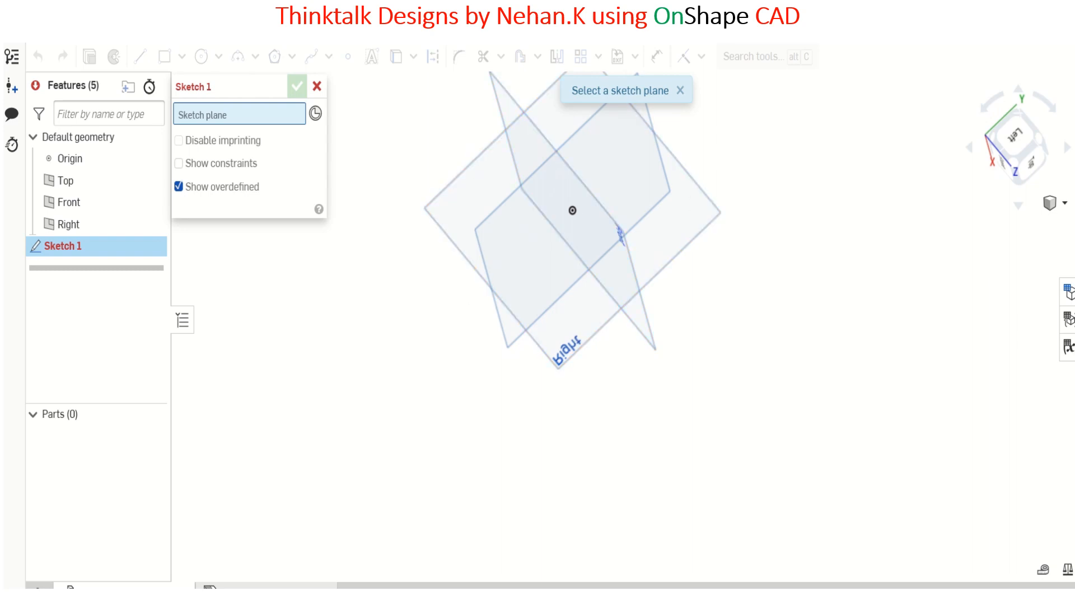
{"action": "left_click", "coordinate": [553, 304]}
{"action": "right_click", "coordinate": [840, 362]}
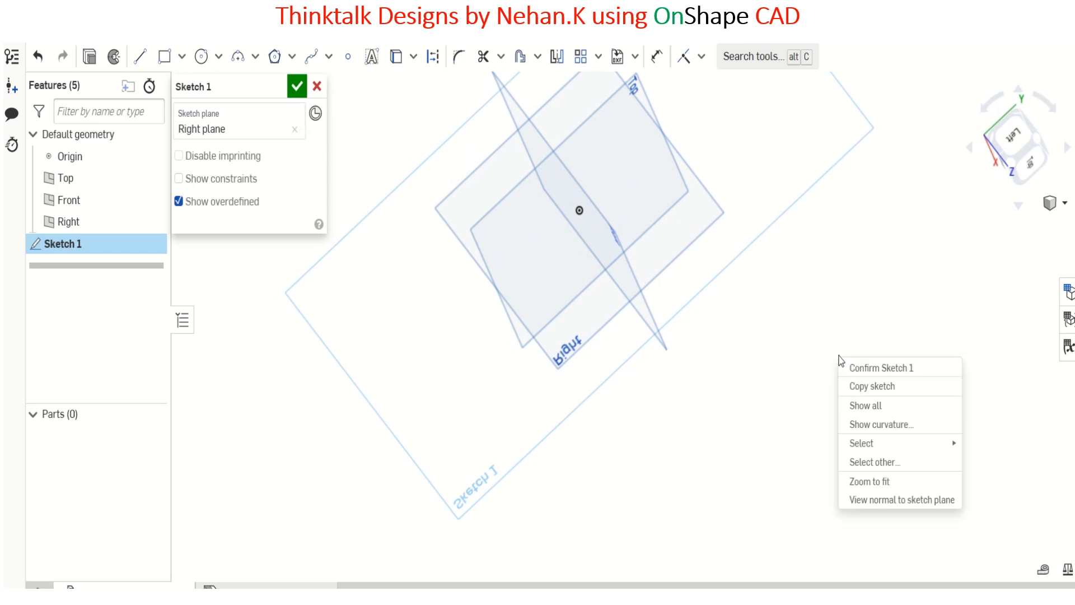
{"action": "mouse_move", "coordinate": [920, 451]}
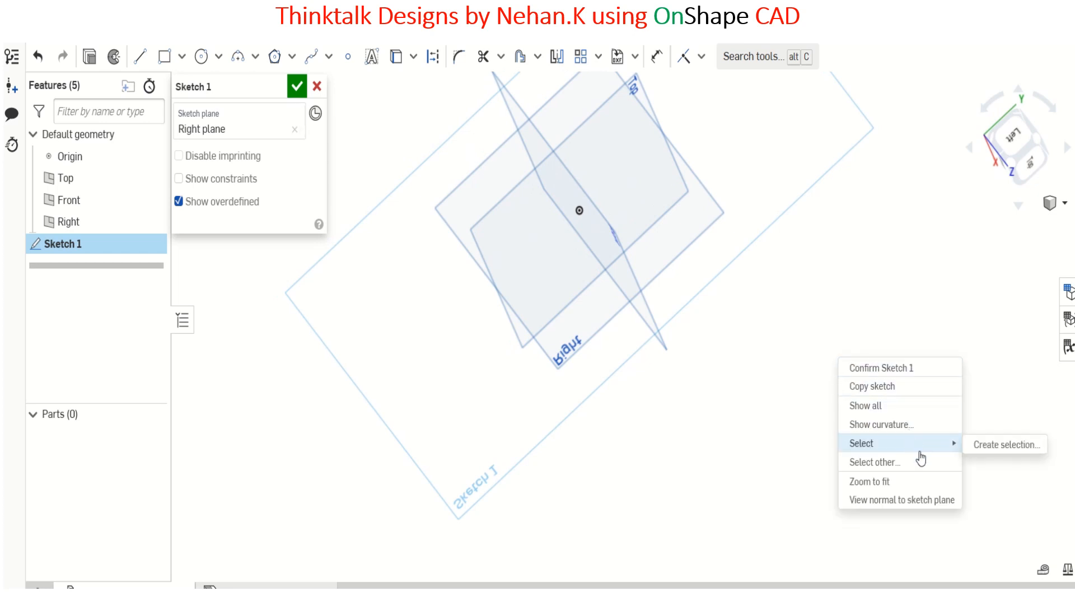
{"action": "left_click", "coordinate": [913, 500]}
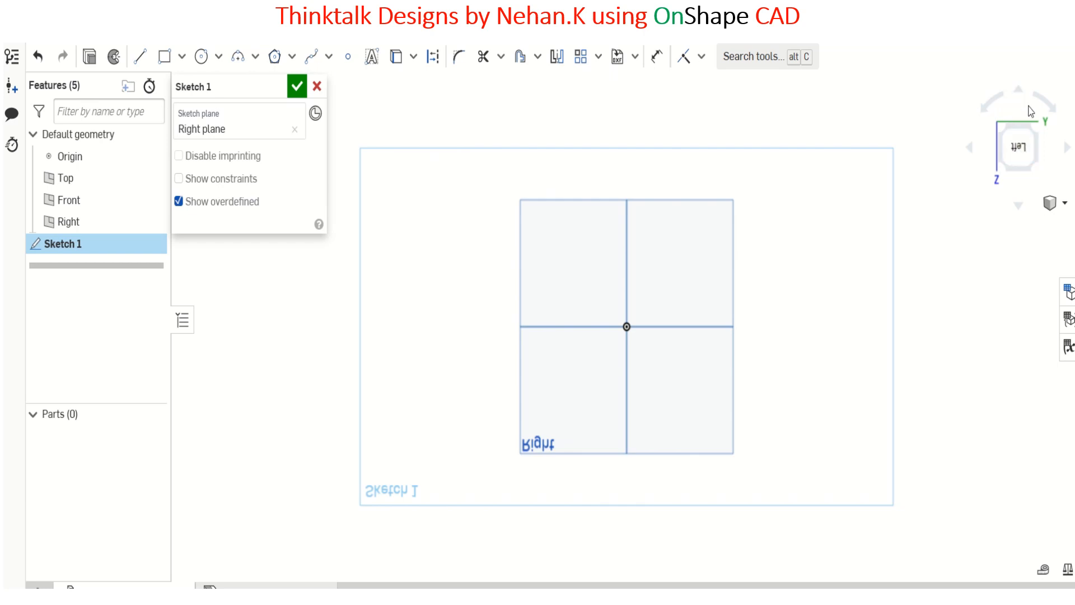
{"action": "left_click", "coordinate": [1039, 103]}
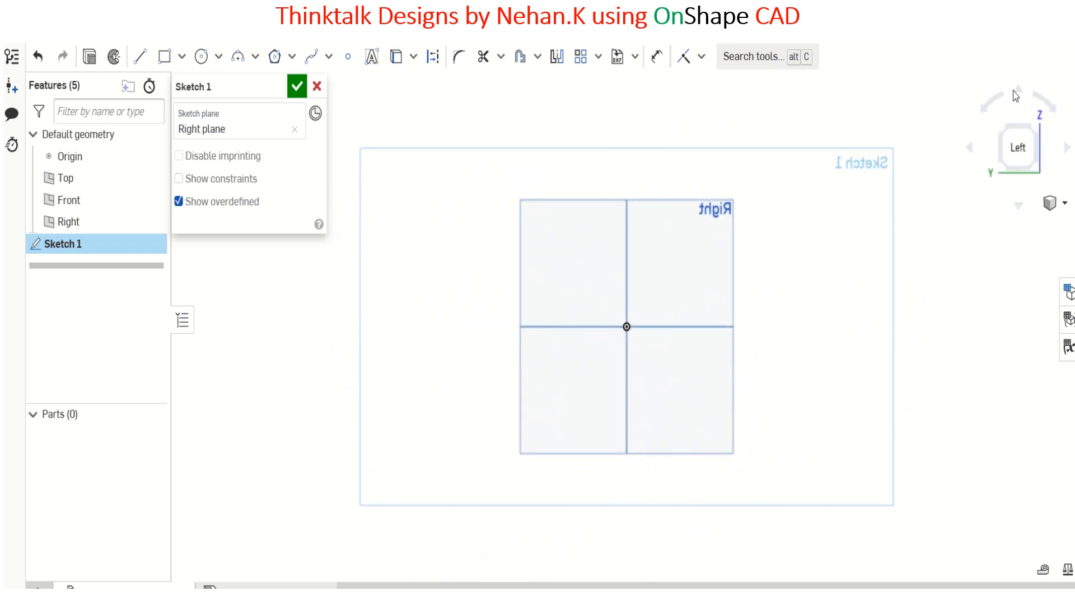
{"action": "left_click", "coordinate": [1019, 91]}
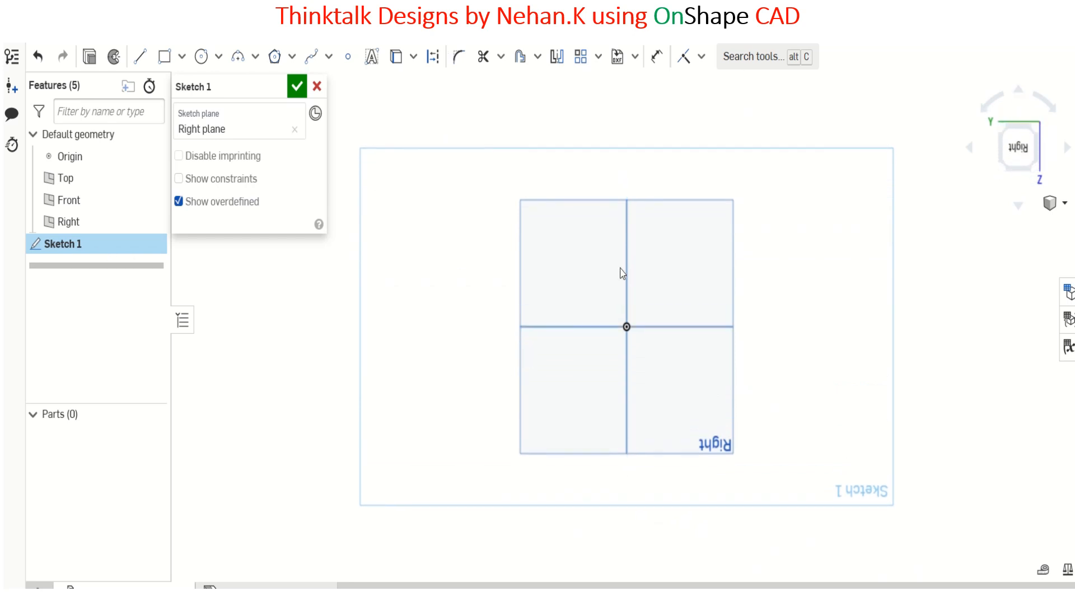
Hide the Right, Front and Top default planes so only the origin and the sketch stay displayed.
{"action": "left_click", "coordinate": [153, 222]}
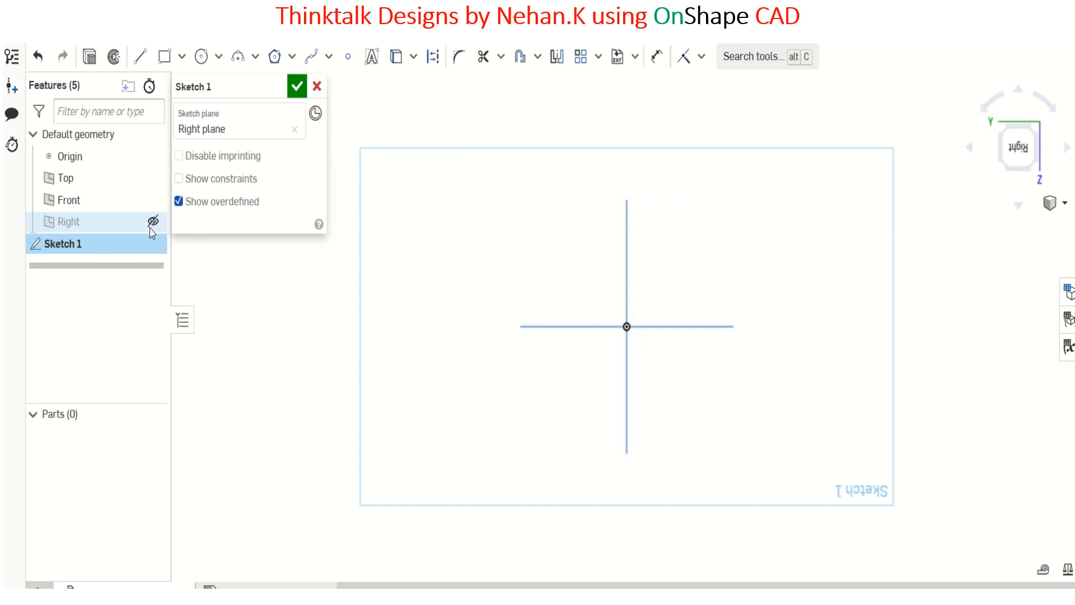
{"action": "left_click", "coordinate": [152, 200]}
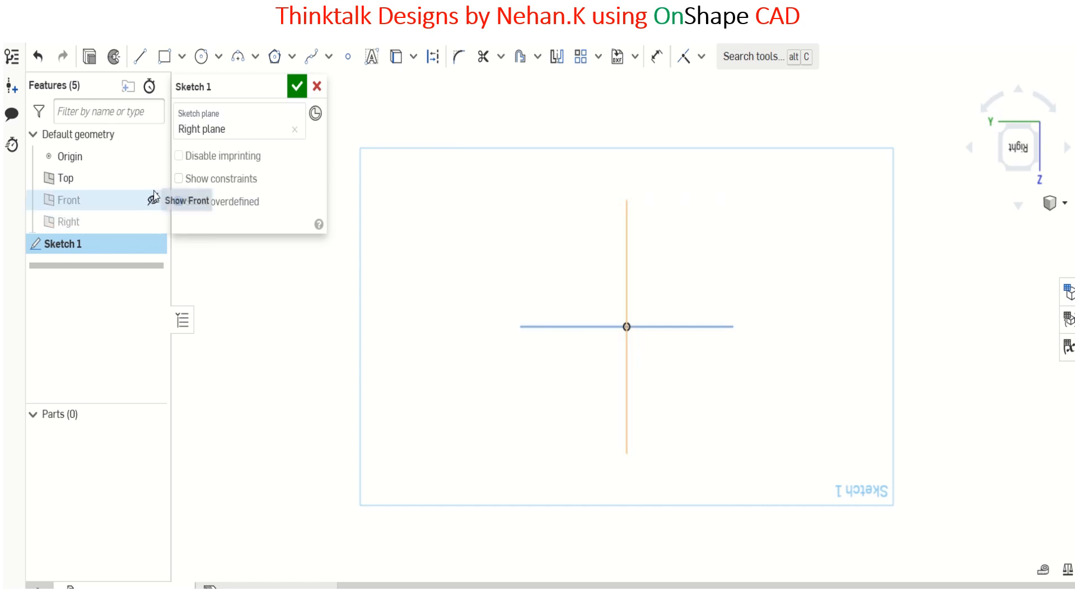
{"action": "left_click", "coordinate": [153, 179]}
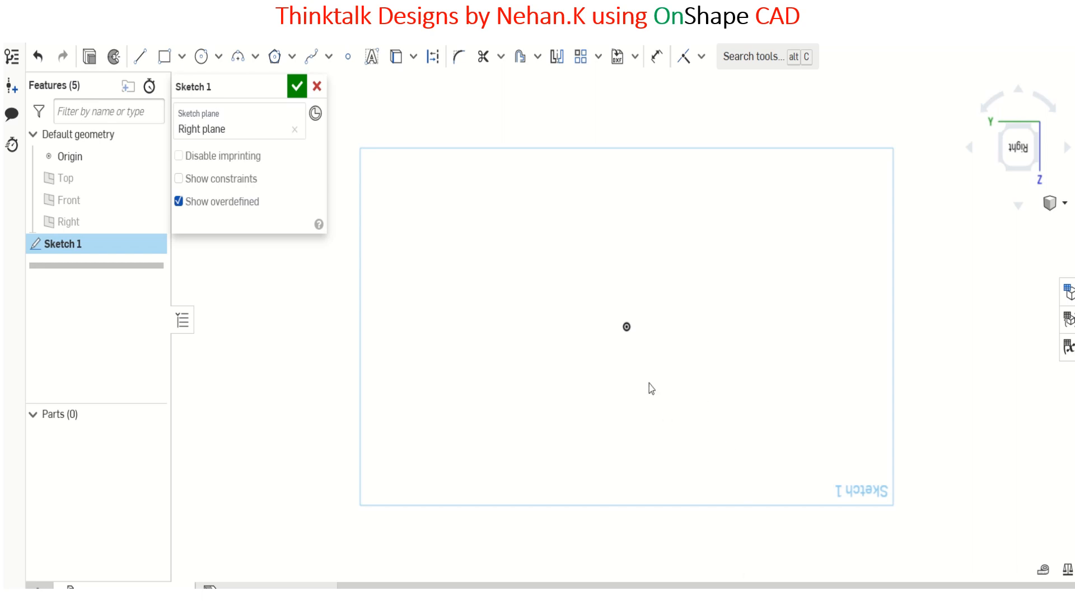
Sketch a horizontal corner rectangle around the origin, about 9.37 wide and 2.64 high.
{"action": "mouse_move", "coordinate": [649, 382]}
{"action": "right_mouse_down"}
{"action": "mouse_move", "coordinate": [590, 401]}
{"action": "mouse_move", "coordinate": [610, 375]}
{"action": "mouse_move", "coordinate": [656, 405]}
{"action": "mouse_move", "coordinate": [662, 337]}
{"action": "mouse_move", "coordinate": [659, 348]}
{"action": "right_mouse_up"}
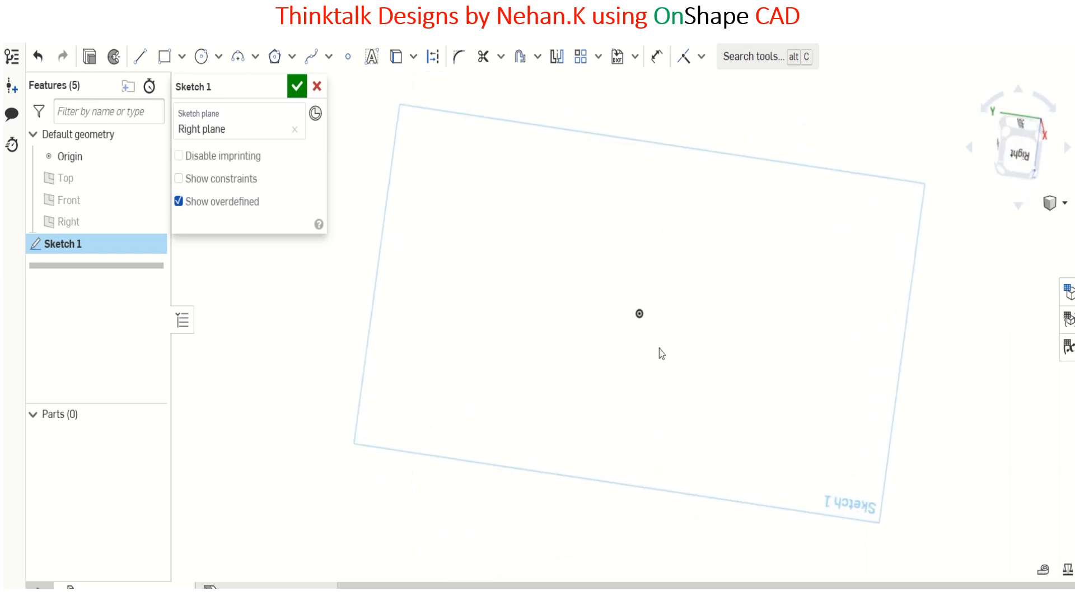
{"action": "left_click", "coordinate": [1020, 150]}
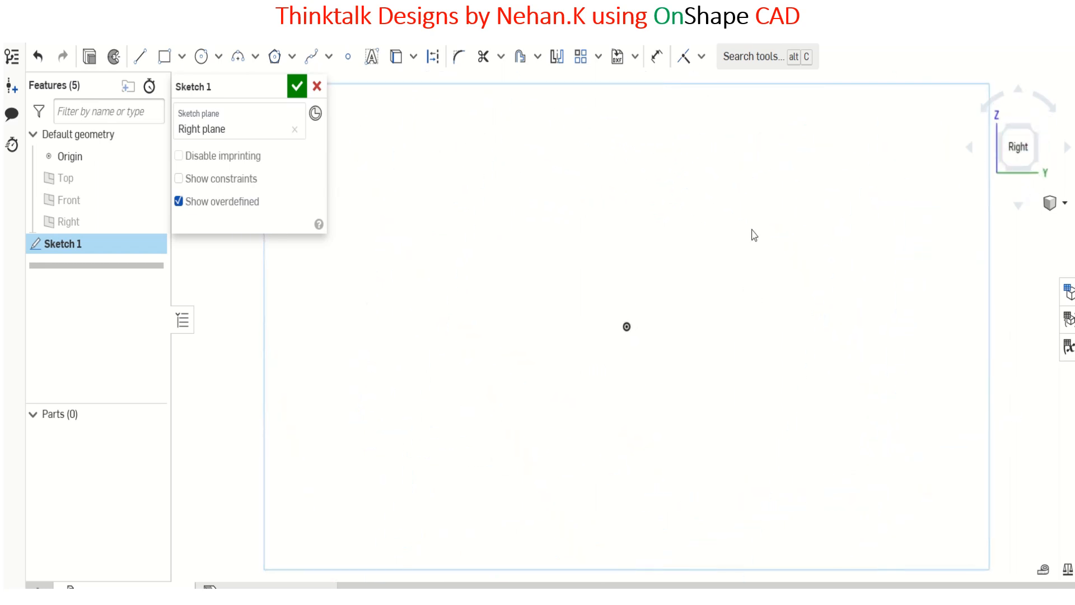
{"action": "scroll", "coordinate": [700, 229], "scroll_direction": "down", "scroll_amount": 2}
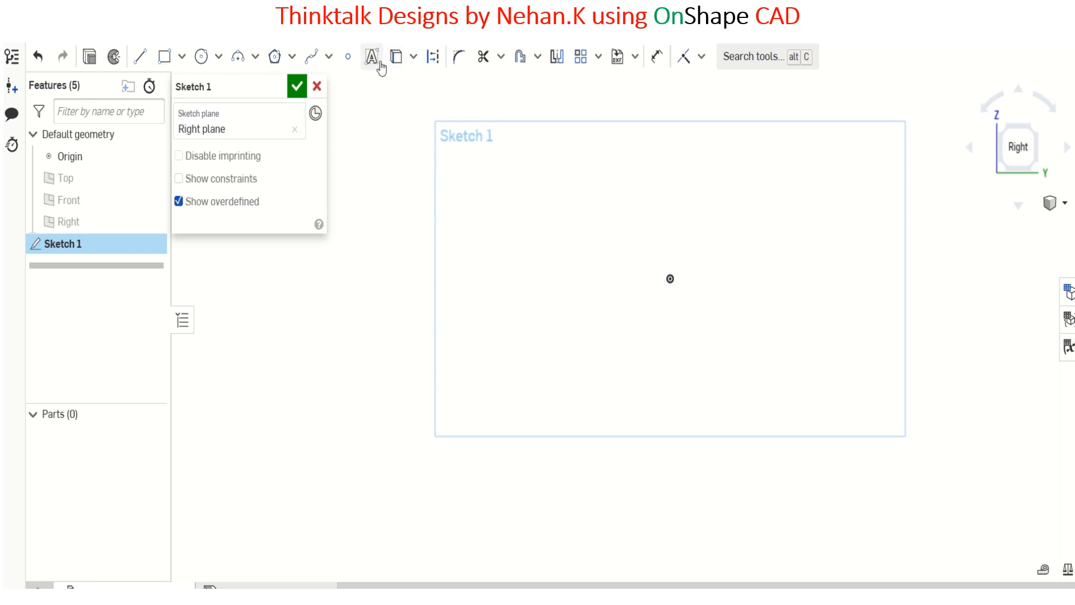
{"action": "left_click", "coordinate": [182, 56]}
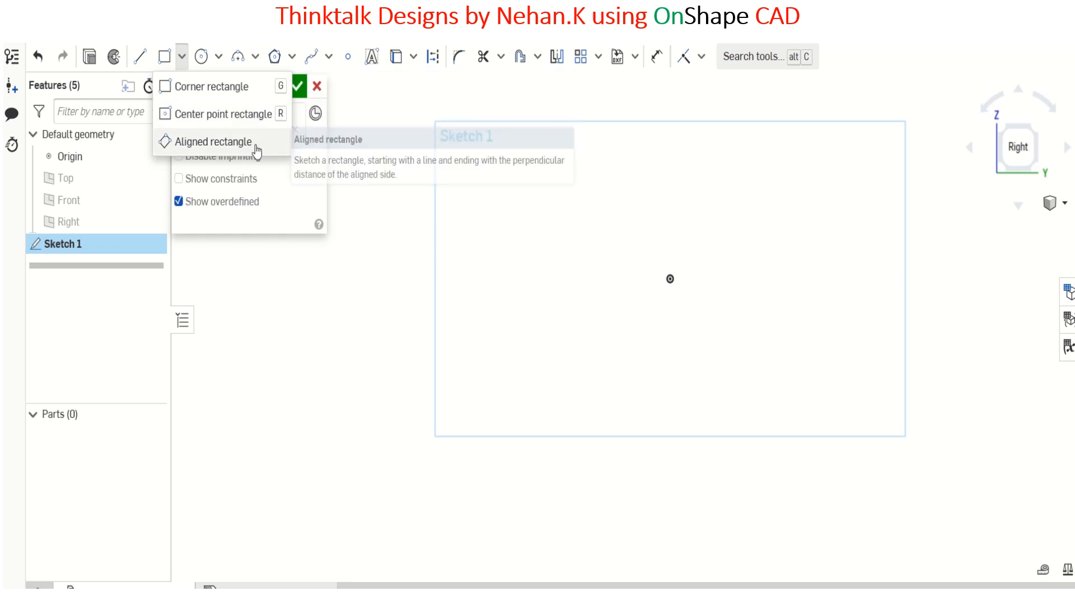
{"action": "left_click", "coordinate": [279, 94]}
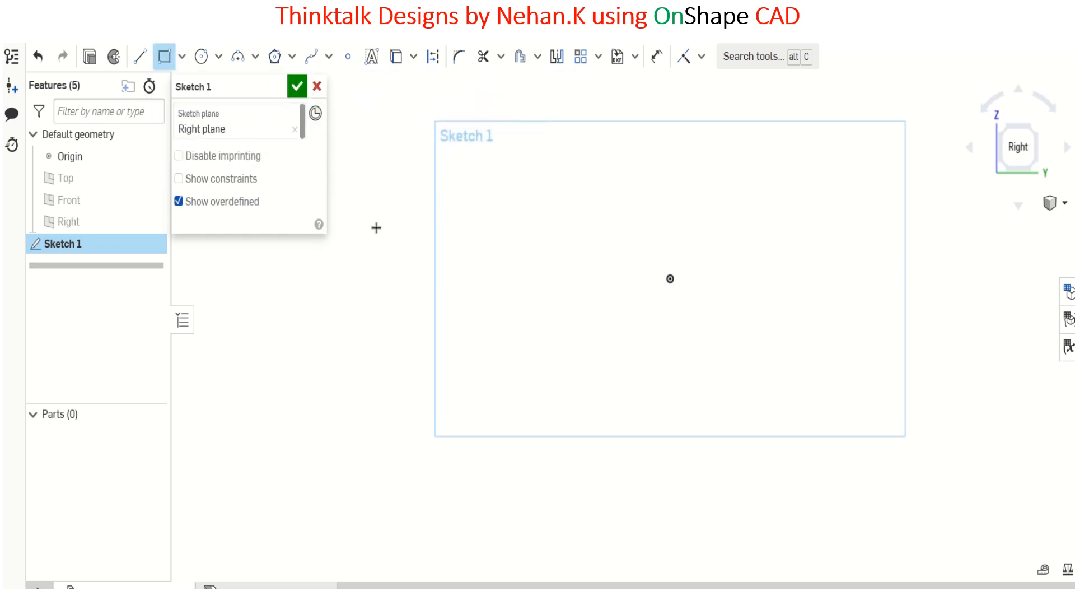
{"action": "left_click", "coordinate": [498, 232]}
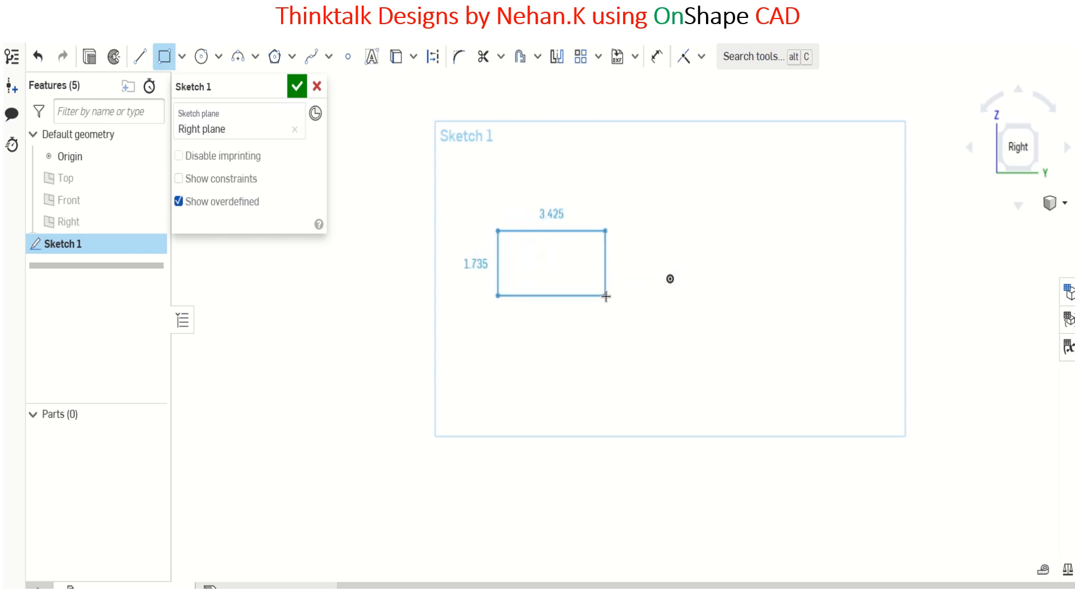
{"action": "left_click", "coordinate": [792, 329]}
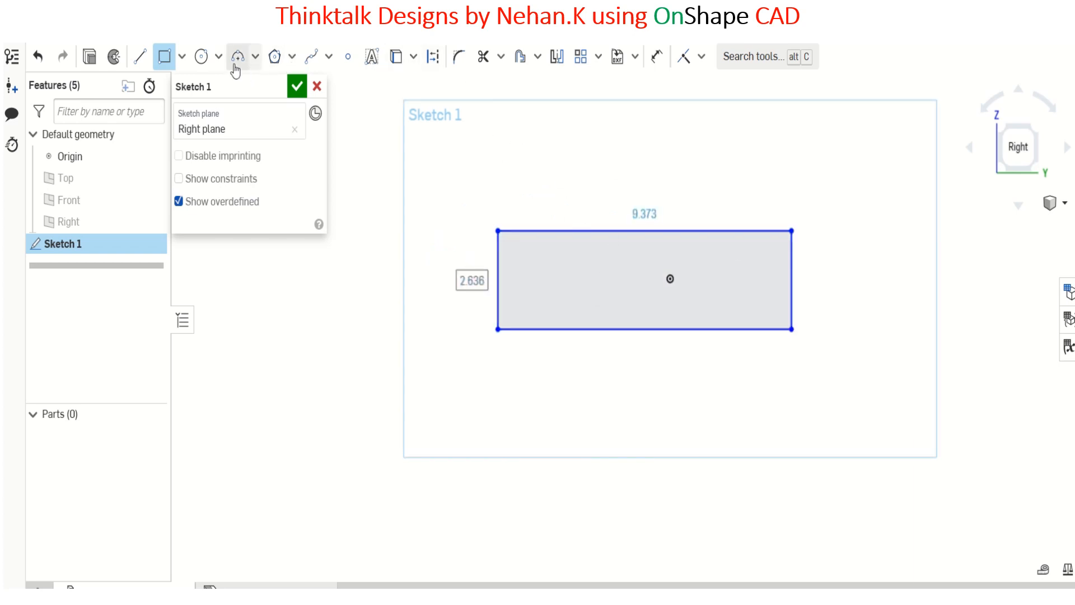
Sketch a circle about 1.79 in diameter above the rectangle's upper-left corner.
{"action": "left_click", "coordinate": [211, 60]}
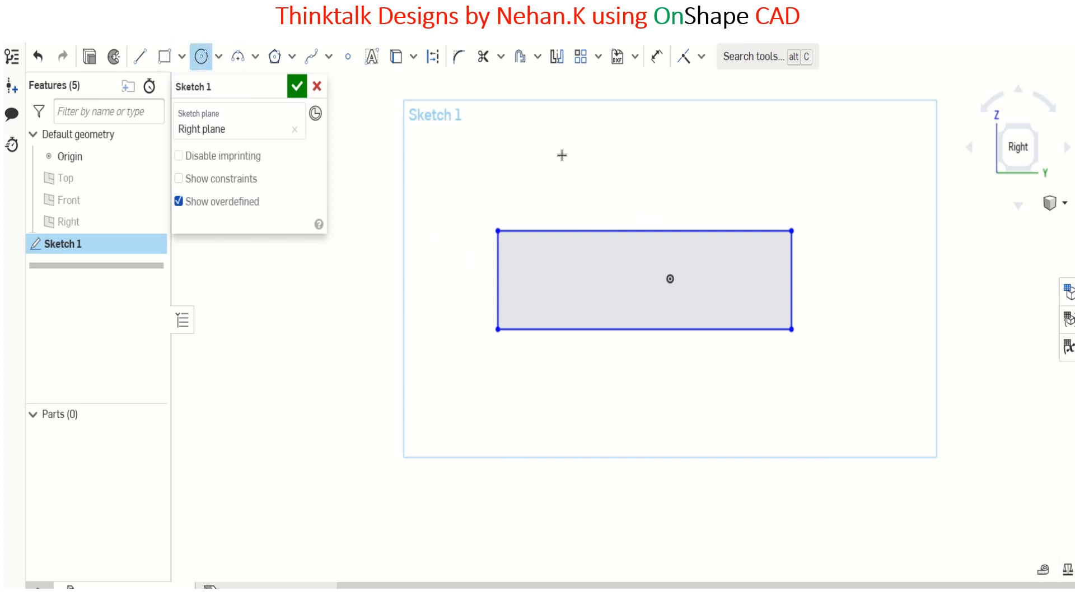
{"action": "left_click", "coordinate": [510, 133]}
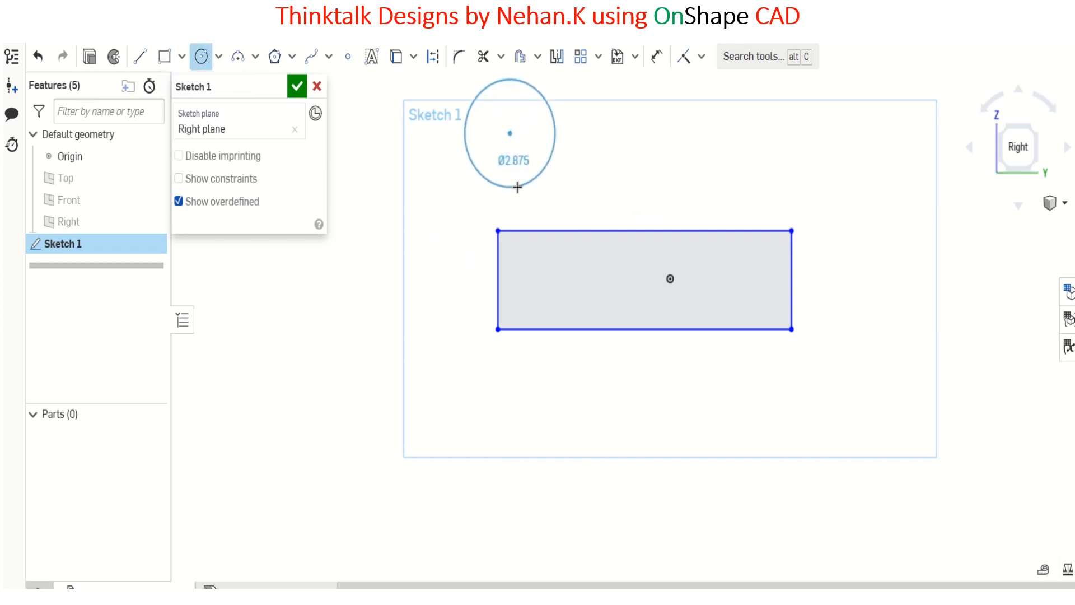
{"action": "left_click", "coordinate": [511, 162]}
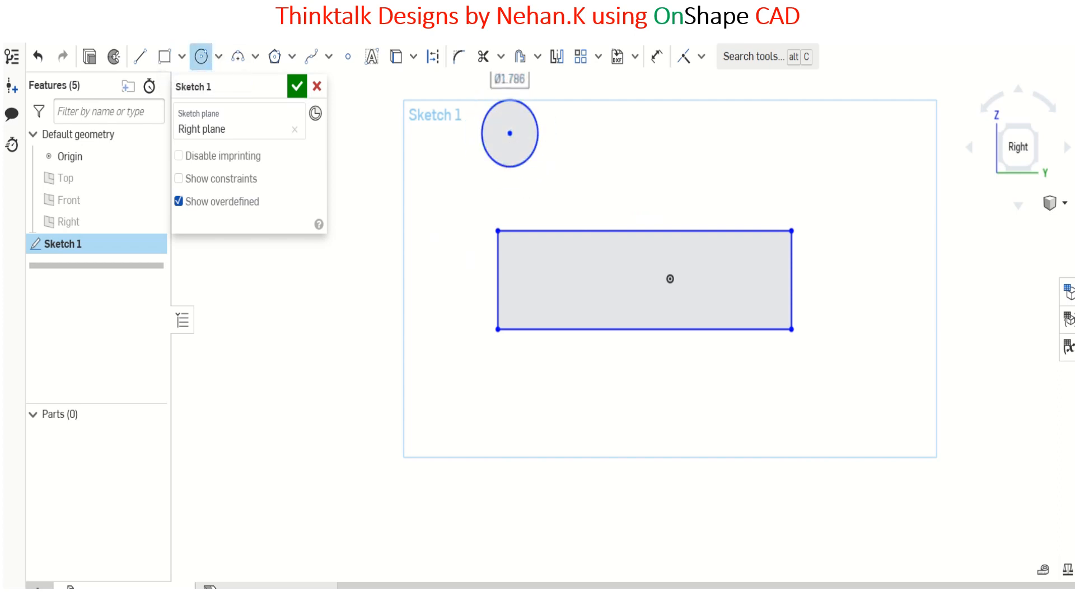
Draw a horizontal line across the circle through its centre, from one edge to the other.
{"action": "left_click", "coordinate": [139, 66]}
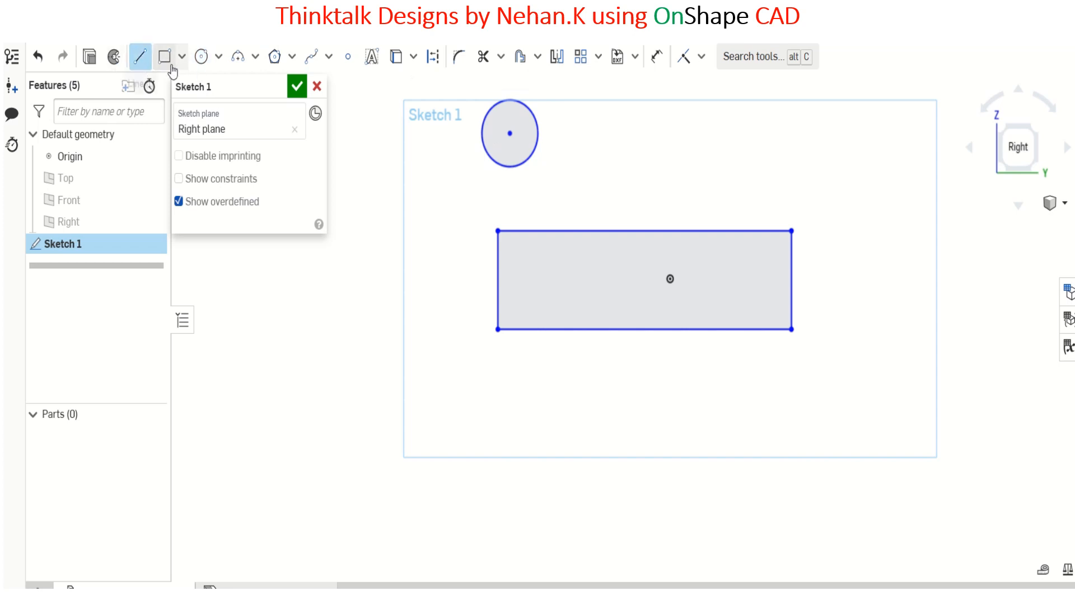
{"action": "scroll", "coordinate": [545, 160], "scroll_direction": "up", "scroll_amount": 1}
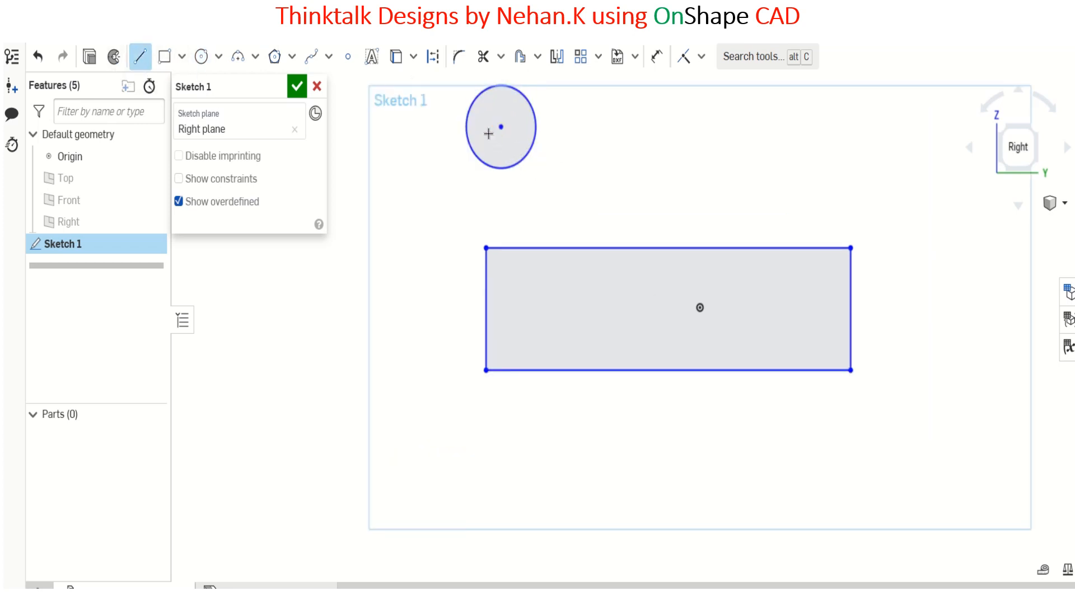
{"action": "left_click", "coordinate": [467, 129]}
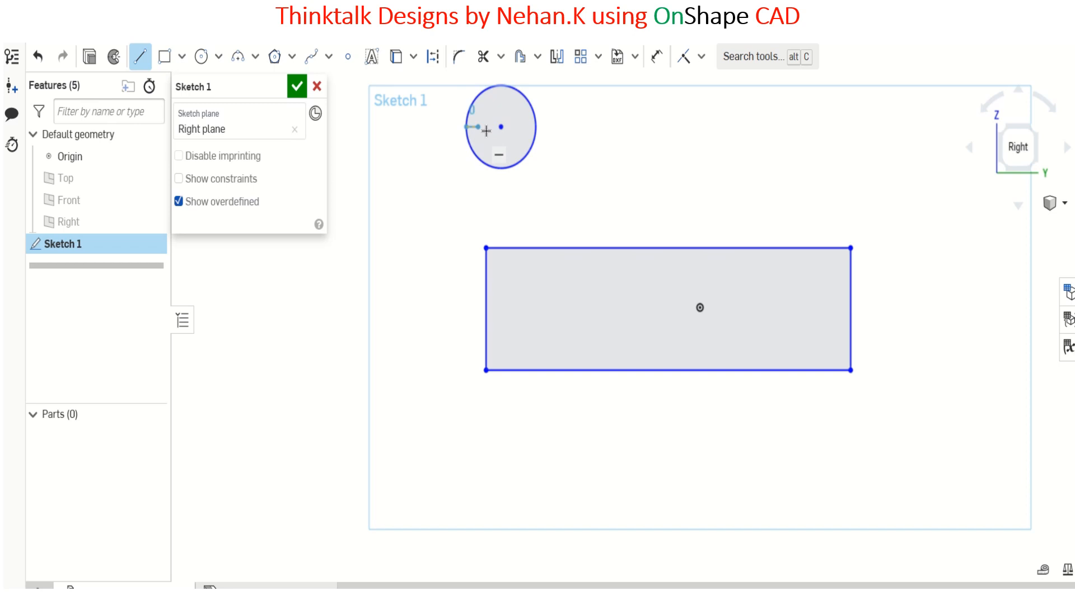
{"action": "left_click", "coordinate": [531, 129]}
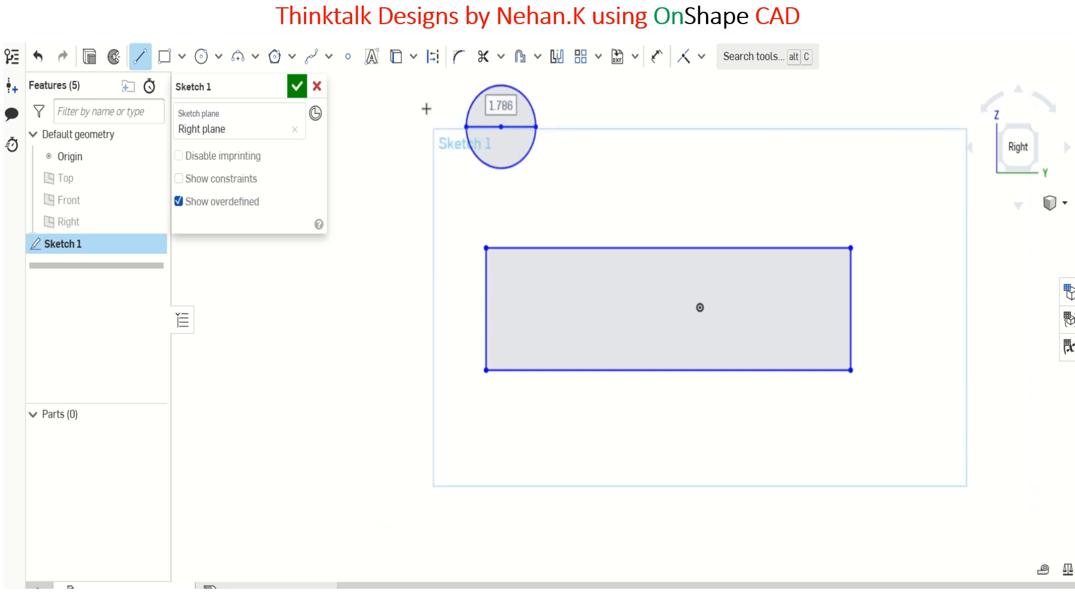
Draw a slanted line about 3.55 long above the rectangle and remove it with Trim.
{"action": "left_click", "coordinate": [483, 56]}
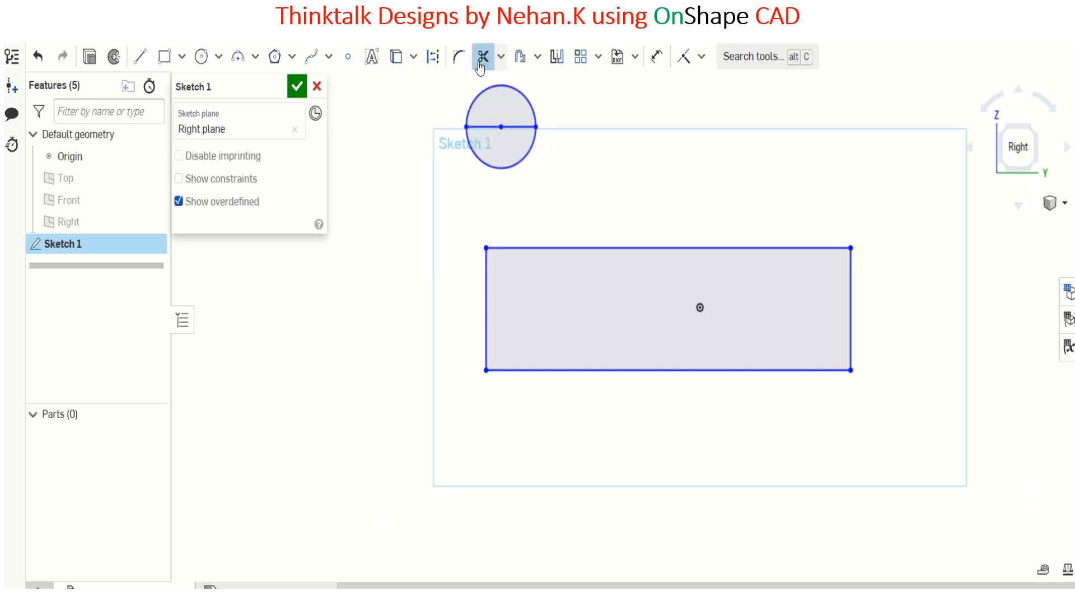
{"action": "left_click", "coordinate": [140, 57]}
{"action": "left_click", "coordinate": [719, 134]}
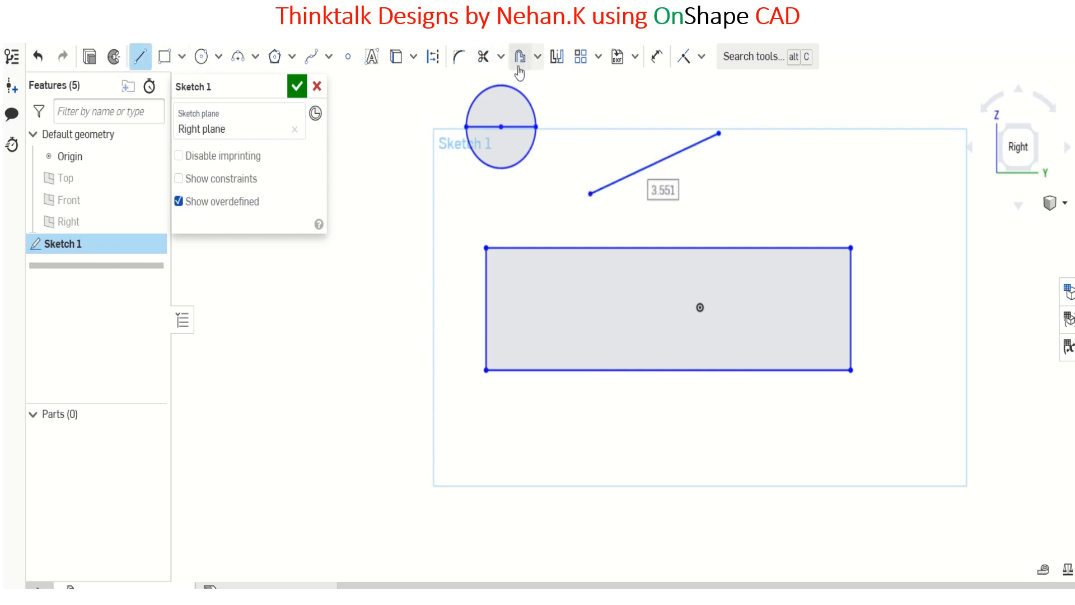
{"action": "left_click", "coordinate": [483, 56]}
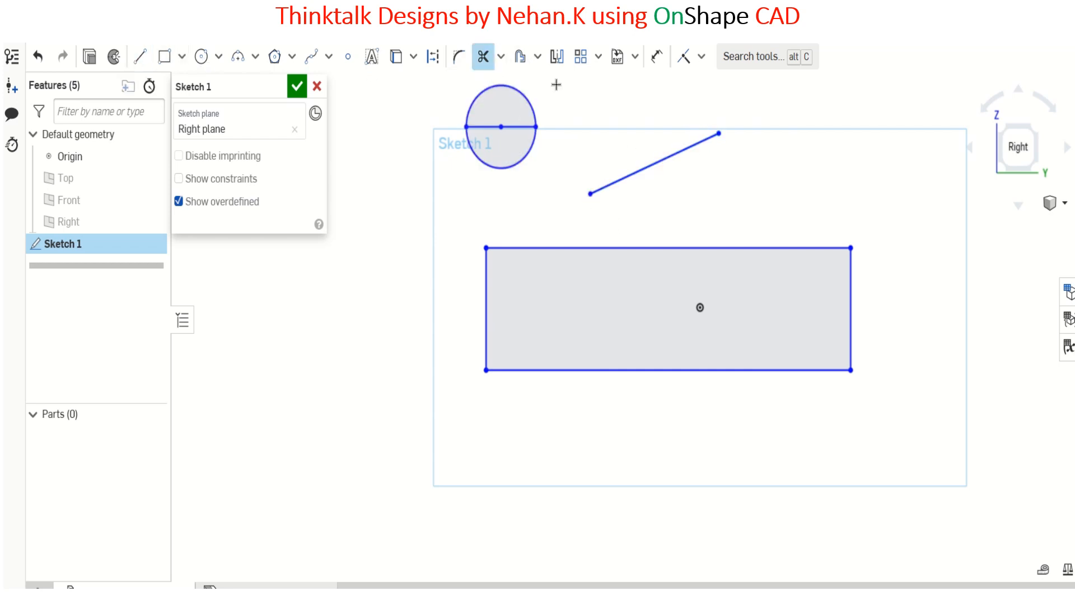
{"action": "left_click", "coordinate": [687, 148]}
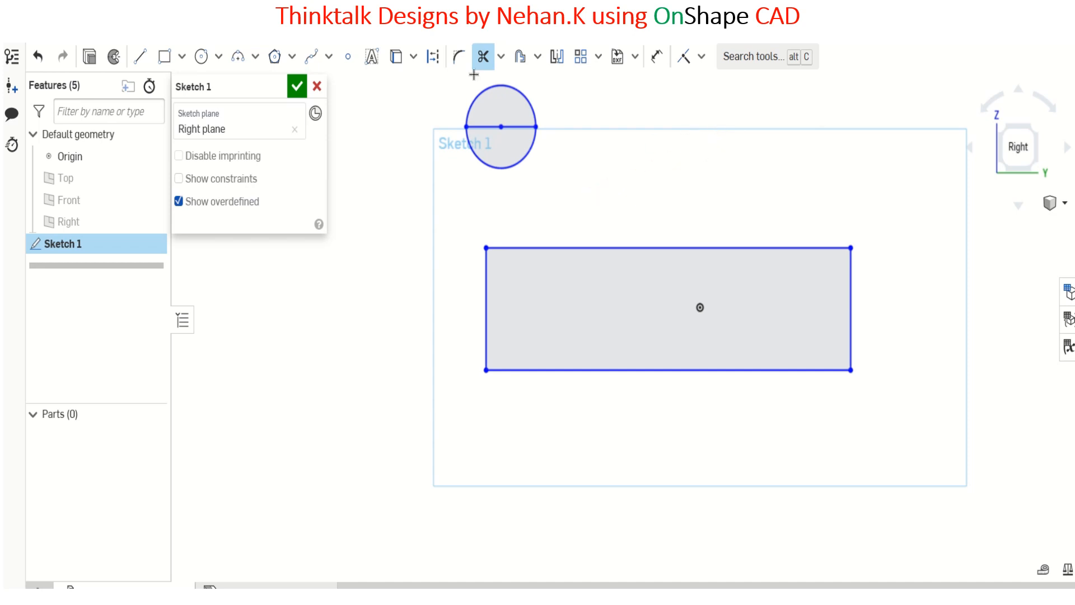
Trim away the lower half of the circle below its horizontal line and finish the sketch.
{"action": "left_click", "coordinate": [494, 167]}
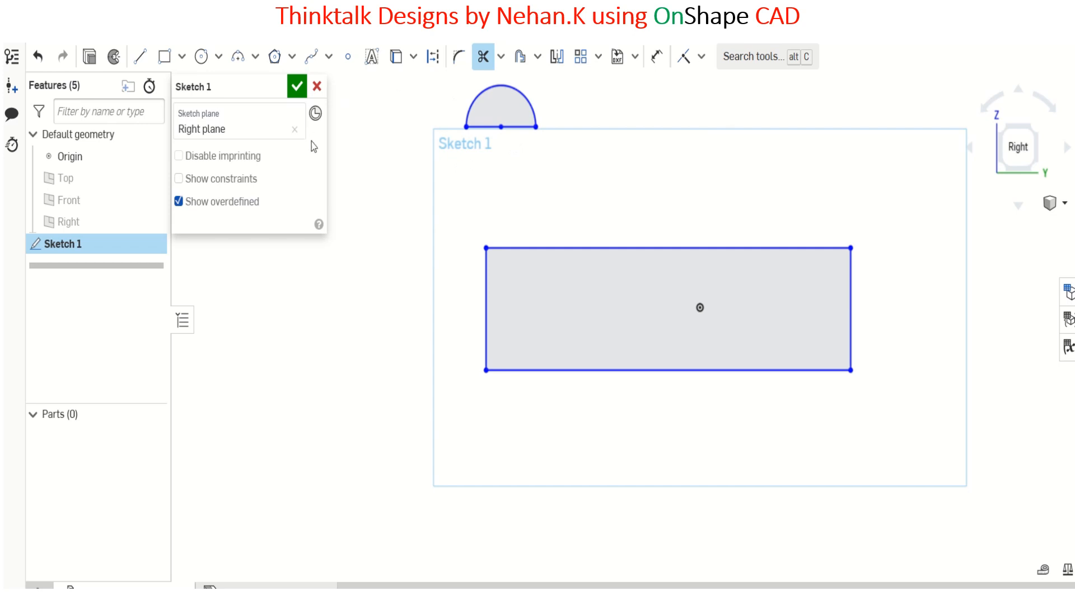
{"action": "key", "text": "Return"}
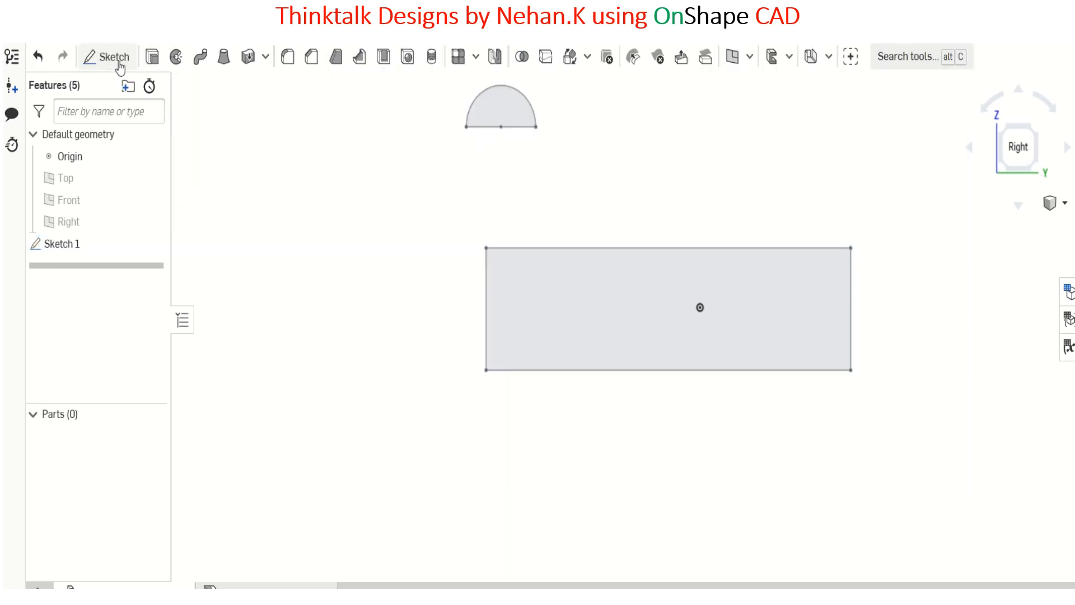
Revolve only the half-circle region as a new full solid about its straight edge, leaving the rectangle out.
{"action": "left_click", "coordinate": [176, 56]}
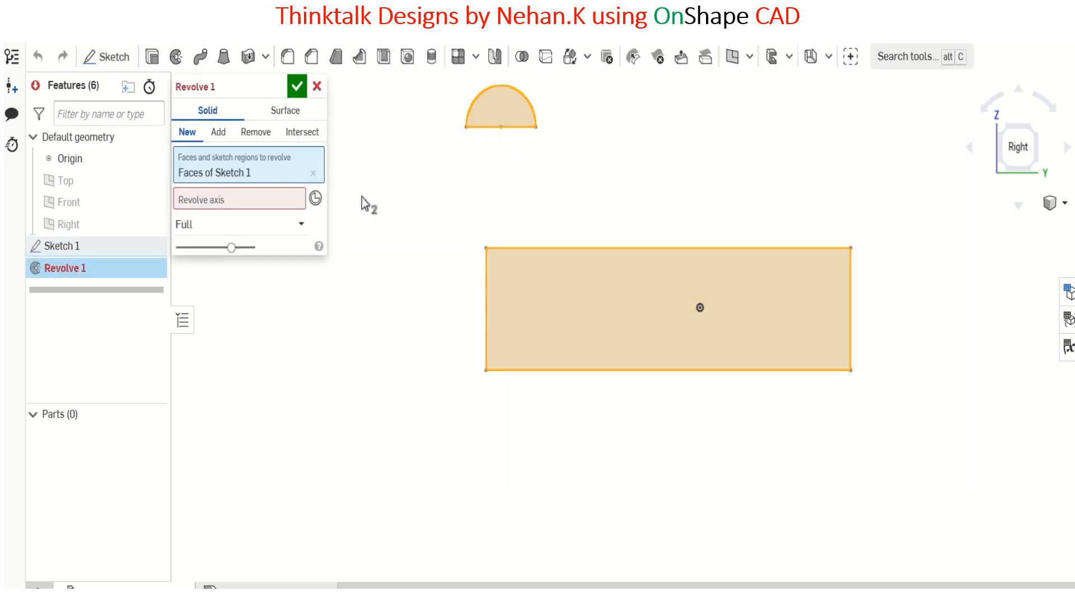
{"action": "left_click", "coordinate": [313, 174]}
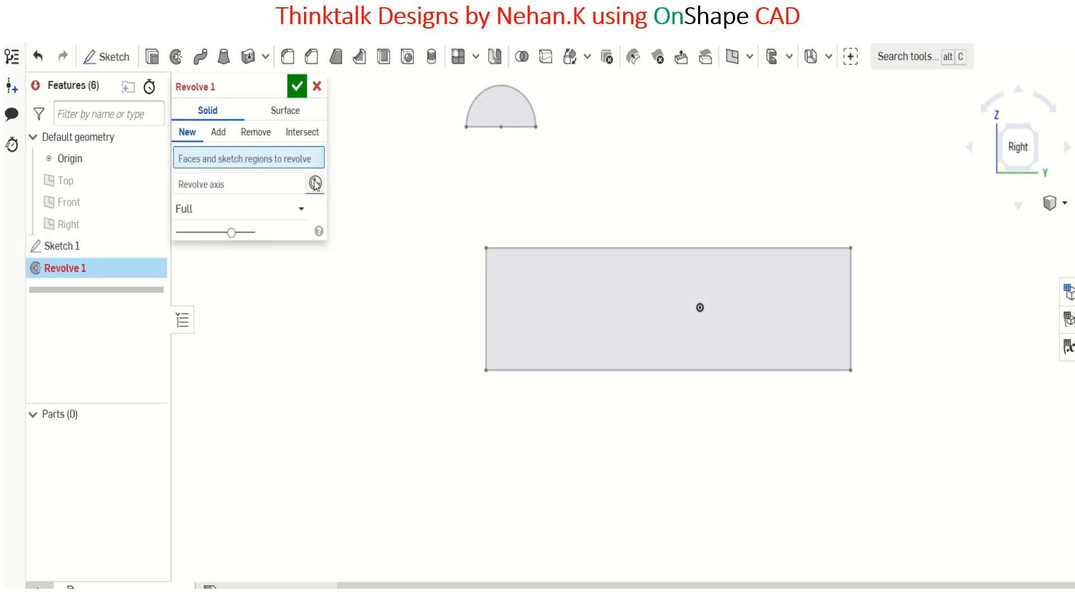
{"action": "left_click", "coordinate": [514, 115]}
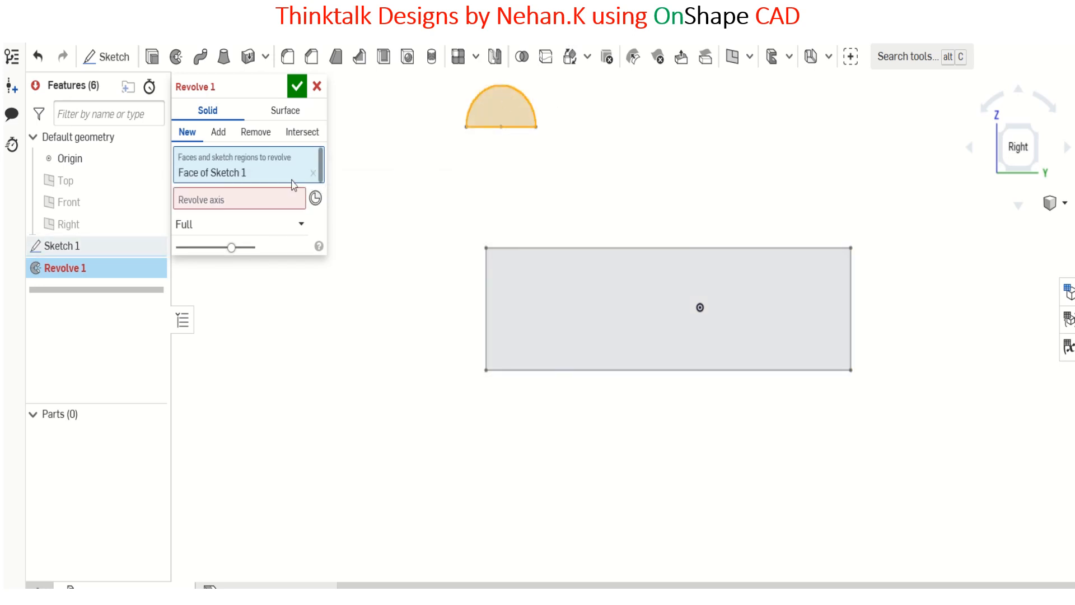
{"action": "left_click", "coordinate": [277, 200]}
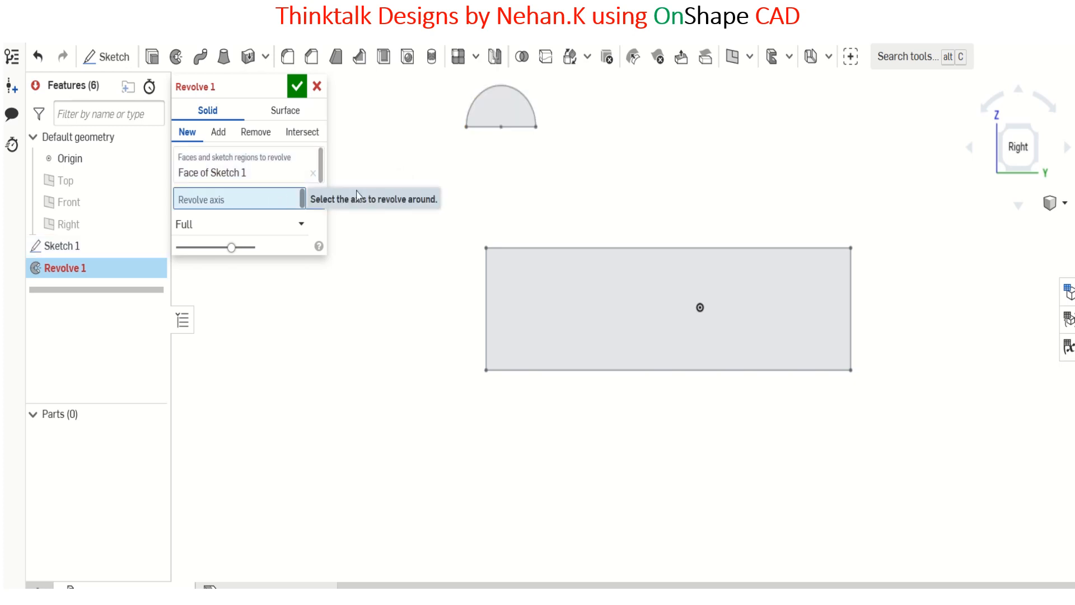
{"action": "left_click", "coordinate": [519, 129]}
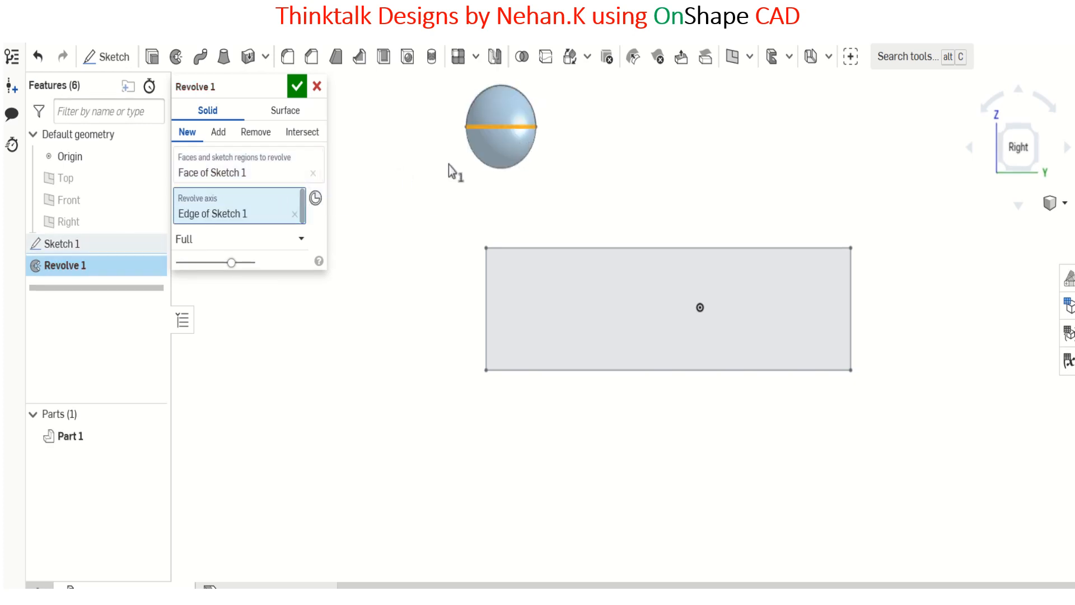
{"action": "mouse_move", "coordinate": [452, 171]}
{"action": "right_mouse_down"}
{"action": "mouse_move", "coordinate": [458, 252]}
{"action": "mouse_move", "coordinate": [478, 267]}
{"action": "mouse_move", "coordinate": [356, 260]}
{"action": "mouse_move", "coordinate": [404, 192]}
{"action": "mouse_move", "coordinate": [398, 103]}
{"action": "mouse_move", "coordinate": [429, 183]}
{"action": "mouse_move", "coordinate": [371, 132]}
{"action": "right_mouse_up"}
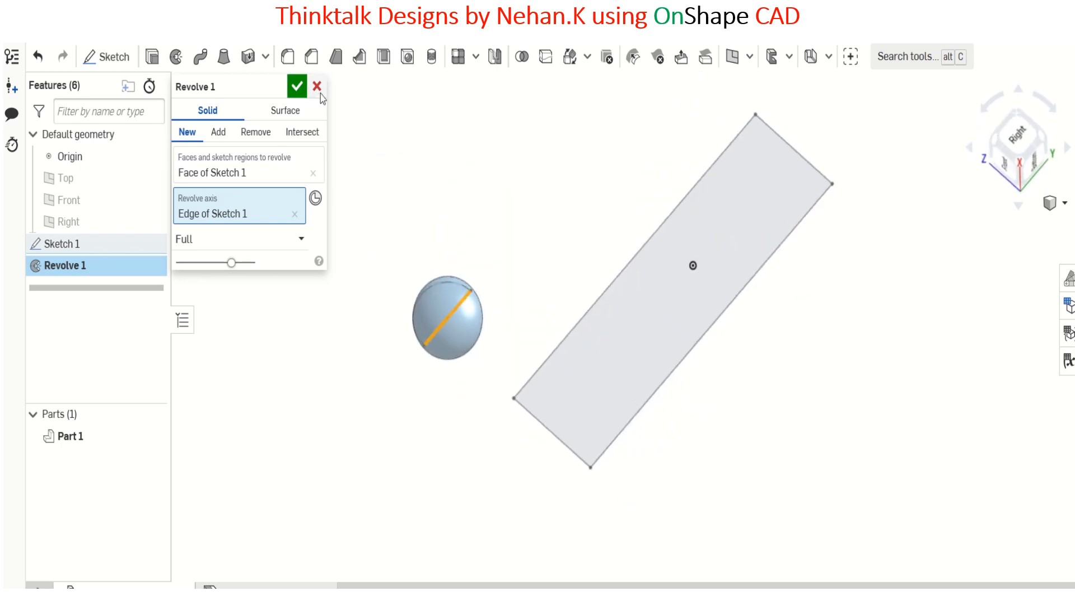
{"action": "left_click", "coordinate": [294, 91]}
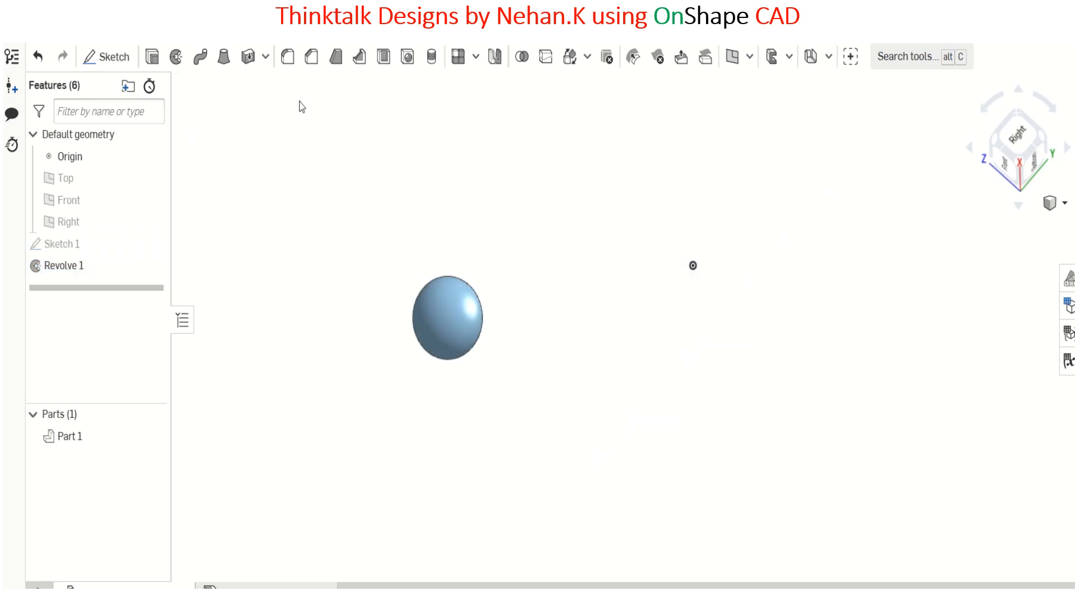
Reopen Sketch 1 for editing and face its plane straight on in the Right view.
{"action": "mouse_move", "coordinate": [579, 194]}
{"action": "right_mouse_down"}
{"action": "mouse_move", "coordinate": [545, 224]}
{"action": "mouse_move", "coordinate": [597, 204]}
{"action": "mouse_move", "coordinate": [596, 185]}
{"action": "mouse_move", "coordinate": [582, 190]}
{"action": "right_mouse_up"}
{"action": "right_click", "coordinate": [106, 247]}
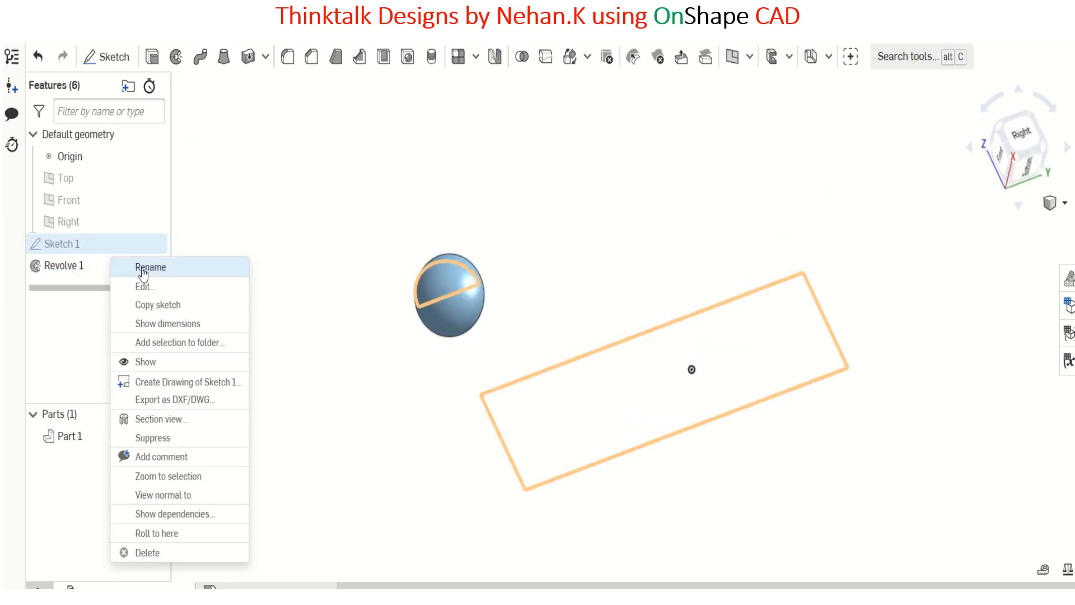
{"action": "left_click", "coordinate": [161, 287]}
{"action": "mouse_move", "coordinate": [620, 164]}
{"action": "right_mouse_down"}
{"action": "mouse_move", "coordinate": [596, 194]}
{"action": "mouse_move", "coordinate": [674, 271]}
{"action": "mouse_move", "coordinate": [610, 259]}
{"action": "mouse_move", "coordinate": [616, 242]}
{"action": "mouse_move", "coordinate": [616, 285]}
{"action": "mouse_move", "coordinate": [588, 244]}
{"action": "mouse_move", "coordinate": [586, 187]}
{"action": "mouse_move", "coordinate": [688, 237]}
{"action": "mouse_move", "coordinate": [555, 218]}
{"action": "mouse_move", "coordinate": [639, 207]}
{"action": "mouse_move", "coordinate": [497, 245]}
{"action": "mouse_move", "coordinate": [507, 264]}
{"action": "right_mouse_up"}
{"action": "scroll", "coordinate": [499, 233], "scroll_direction": "down", "scroll_amount": 5}
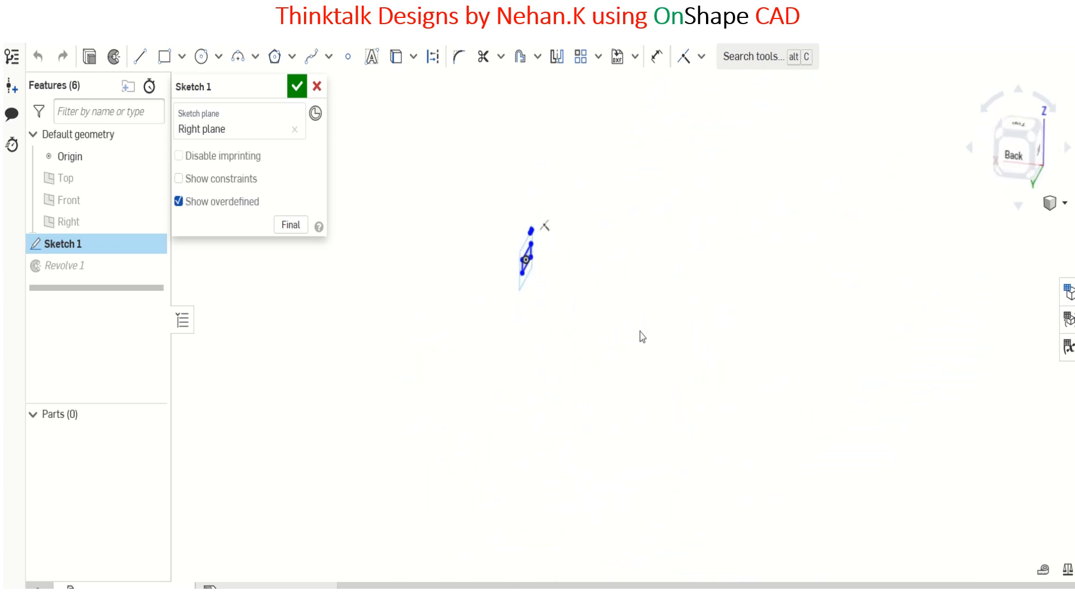
{"action": "right_click", "coordinate": [656, 342]}
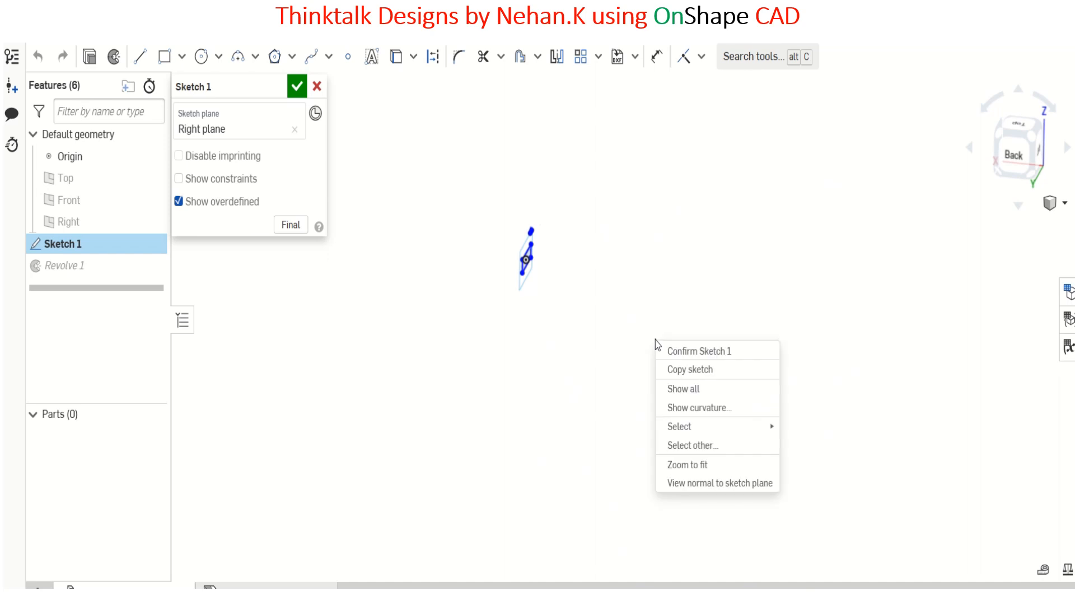
{"action": "left_click", "coordinate": [738, 483]}
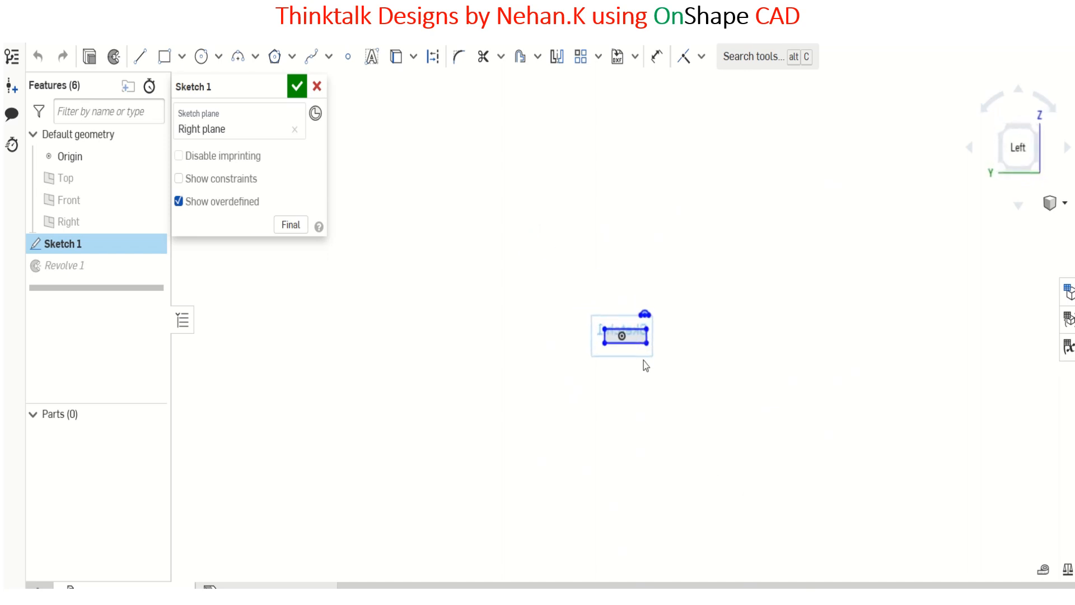
{"action": "scroll", "coordinate": [639, 336], "scroll_direction": "up", "scroll_amount": 5}
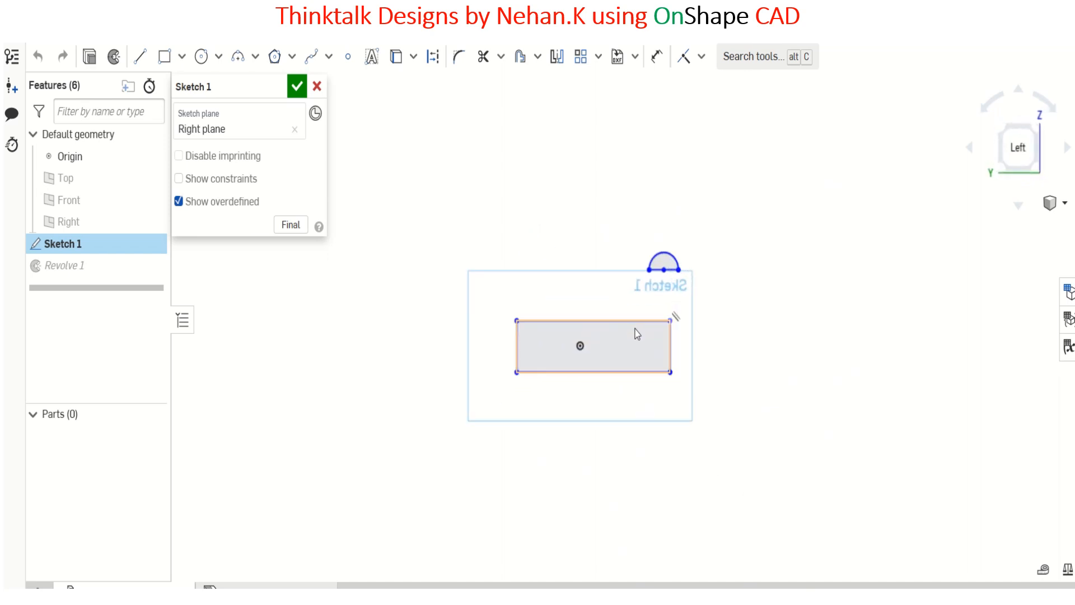
{"action": "mouse_move", "coordinate": [744, 411]}
{"action": "right_mouse_down"}
{"action": "mouse_move", "coordinate": [564, 453]}
{"action": "mouse_move", "coordinate": [636, 441]}
{"action": "mouse_move", "coordinate": [850, 261]}
{"action": "right_mouse_up"}
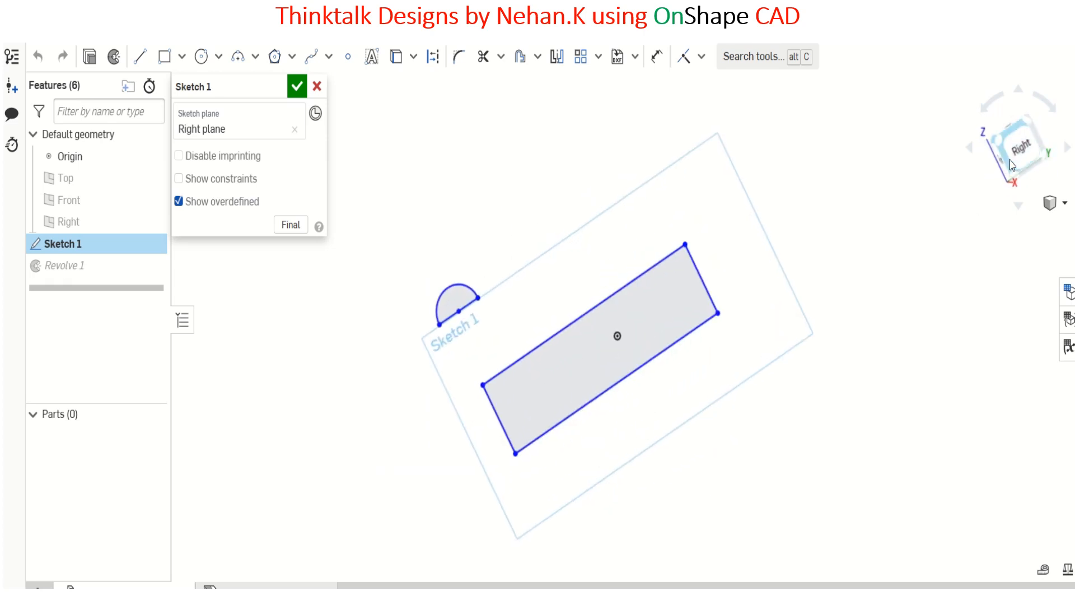
{"action": "left_click", "coordinate": [1039, 155]}
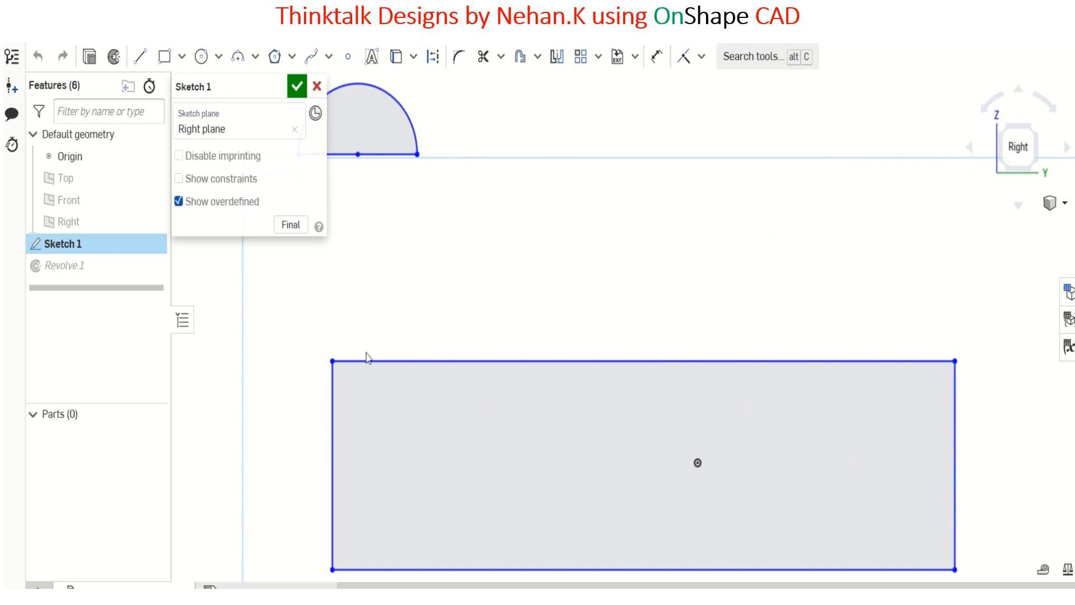
Trim away all four sides of the rectangle around the origin, keeping the half circle.
{"action": "left_click", "coordinate": [483, 56]}
{"action": "mouse_move", "coordinate": [475, 398]}
{"action": "left_mouse_down"}
{"action": "mouse_move", "coordinate": [137, 504]}
{"action": "mouse_move", "coordinate": [639, 502]}
{"action": "mouse_move", "coordinate": [751, 583]}
{"action": "mouse_move", "coordinate": [972, 429]}
{"action": "mouse_move", "coordinate": [844, 428]}
{"action": "left_mouse_up"}
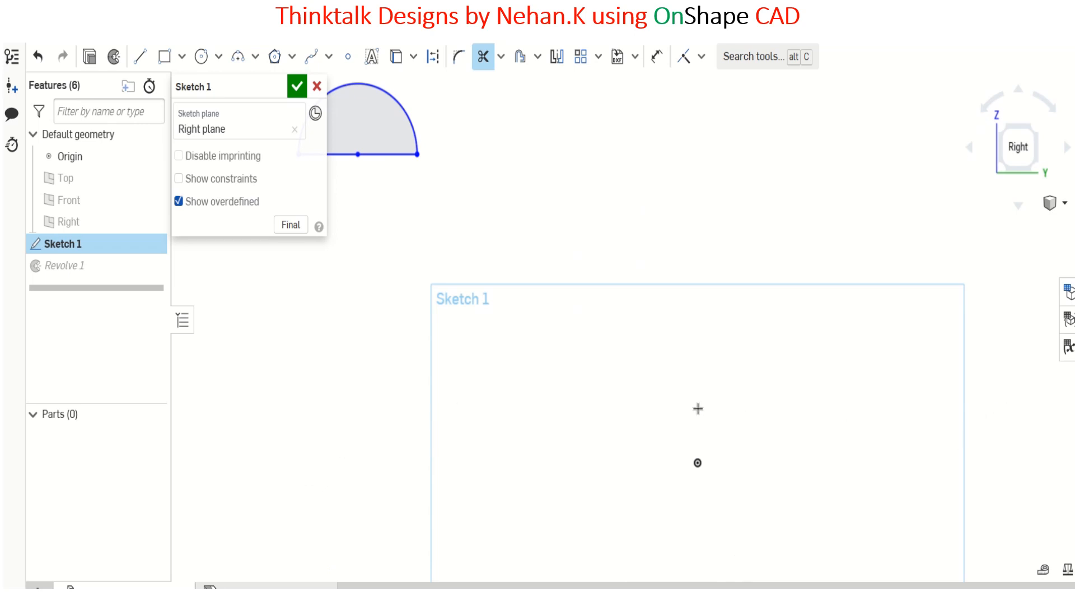
{"action": "scroll", "coordinate": [658, 247], "scroll_direction": "up", "scroll_amount": 2}
{"action": "scroll", "coordinate": [677, 277], "scroll_direction": "down", "scroll_amount": 4}
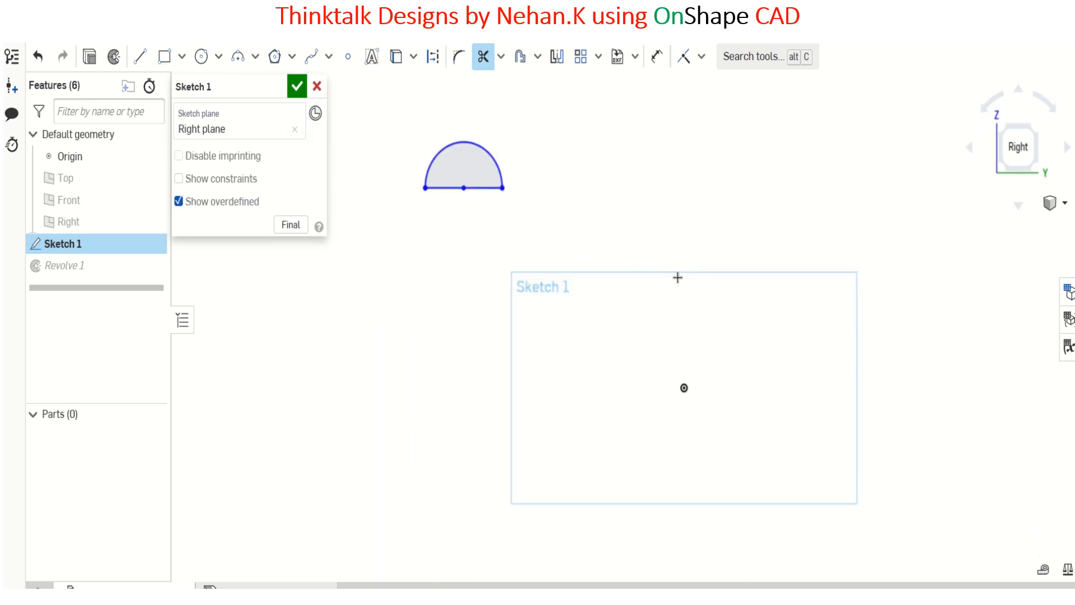
Draw a nearly vertical line about 2.02 long left of the origin, topped by a small peak with sides about 0.42 and 0.36 long.
{"action": "left_click", "coordinate": [138, 57]}
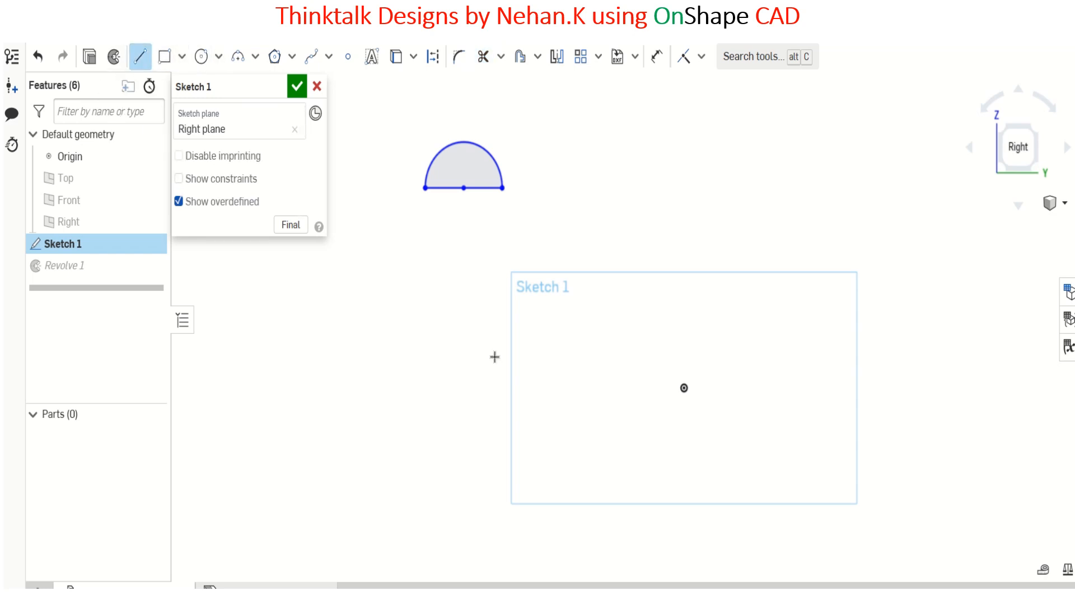
{"action": "mouse_move", "coordinate": [536, 348]}
{"action": "left_mouse_down"}
{"action": "mouse_move", "coordinate": [549, 408]}
{"action": "mouse_move", "coordinate": [532, 439]}
{"action": "mouse_move", "coordinate": [547, 460]}
{"action": "left_mouse_up"}
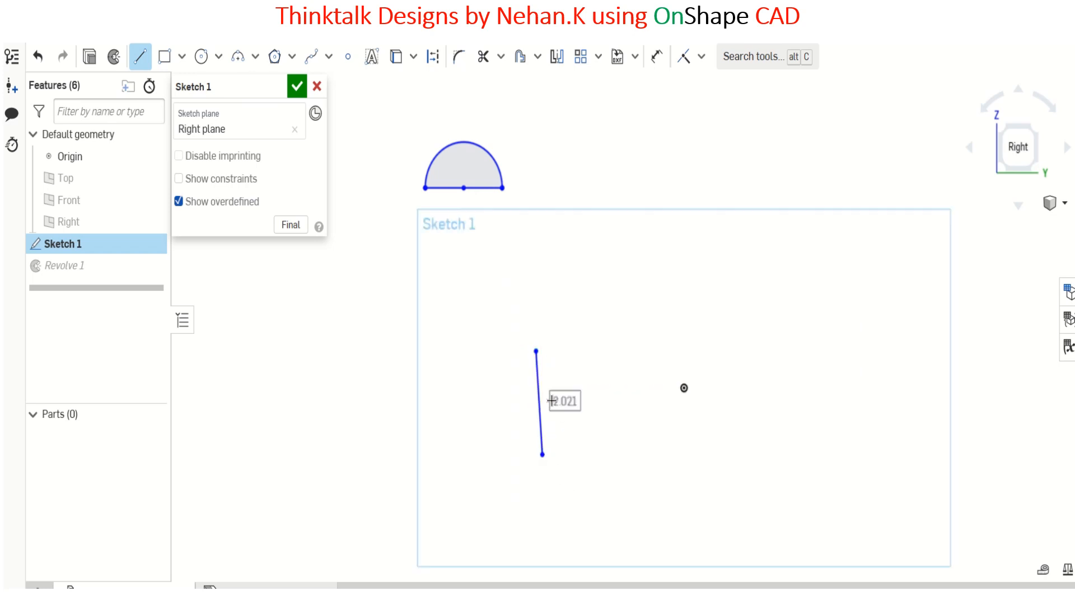
{"action": "scroll", "coordinate": [624, 312], "scroll_direction": "up", "scroll_amount": 2}
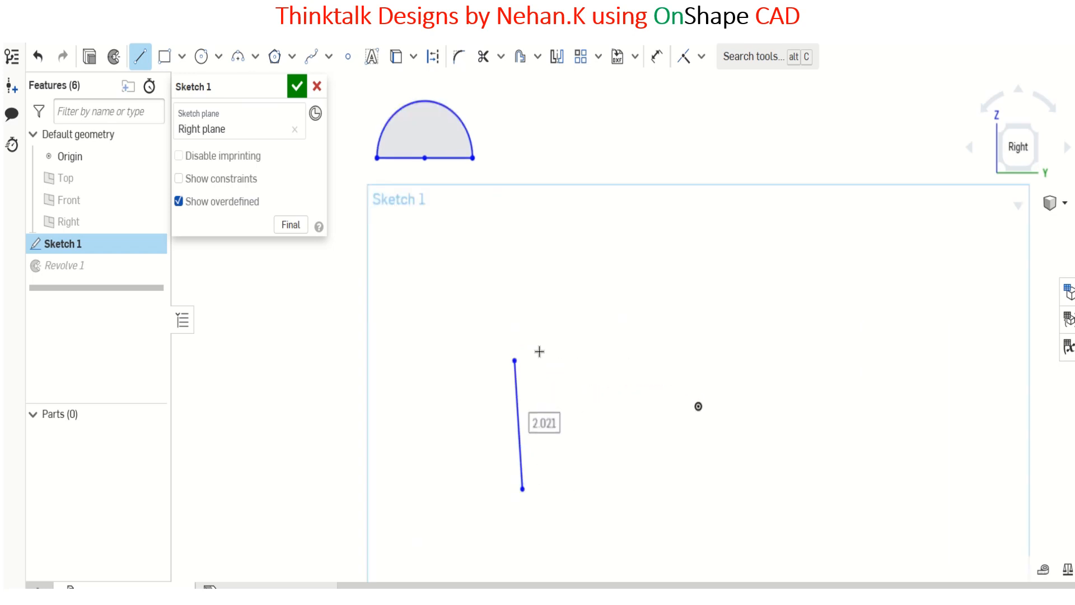
{"action": "left_click", "coordinate": [511, 363]}
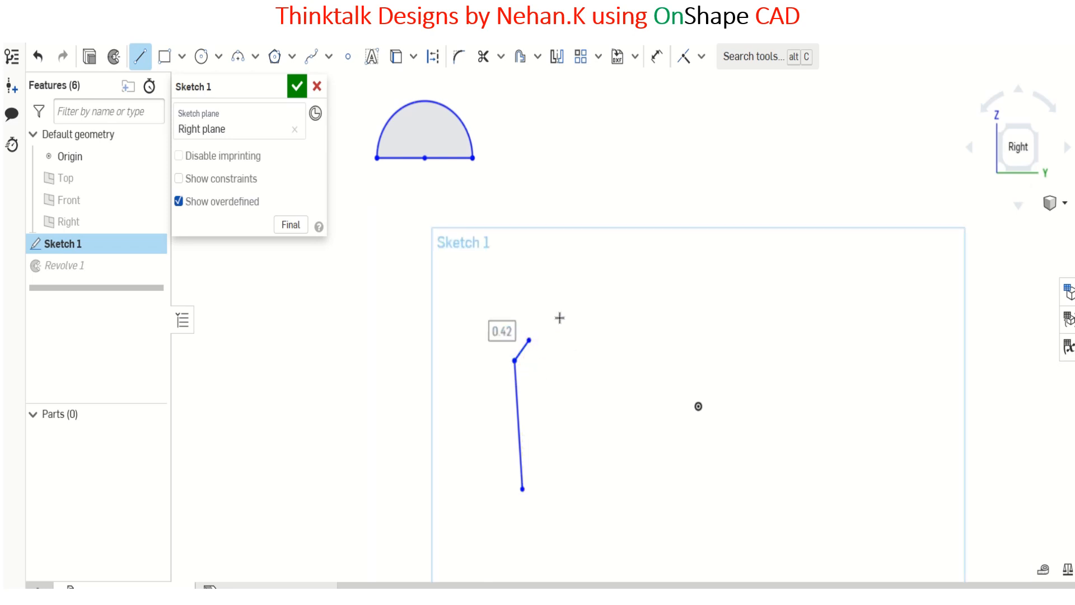
{"action": "left_click", "coordinate": [529, 340]}
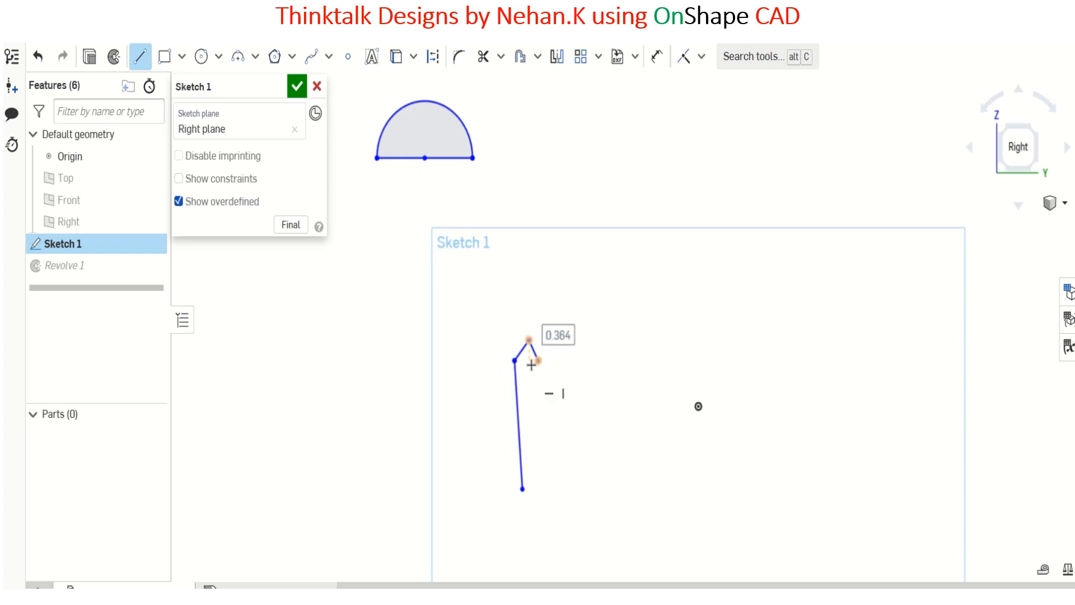
{"action": "left_click", "coordinate": [538, 361]}
Draw a line about 2.19 long rising to the right beside the peak and join its lower end to the peak with a short line.
{"action": "left_click_drag", "start_coordinate": [546, 361], "coordinate": [637, 273]}
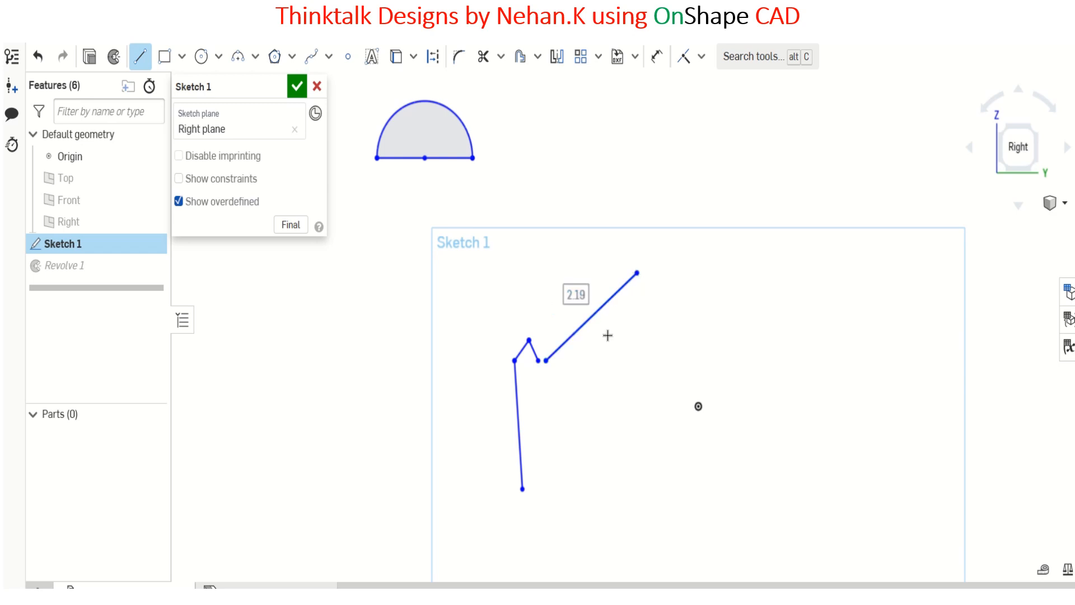
{"action": "scroll", "coordinate": [556, 360], "scroll_direction": "up", "scroll_amount": 2}
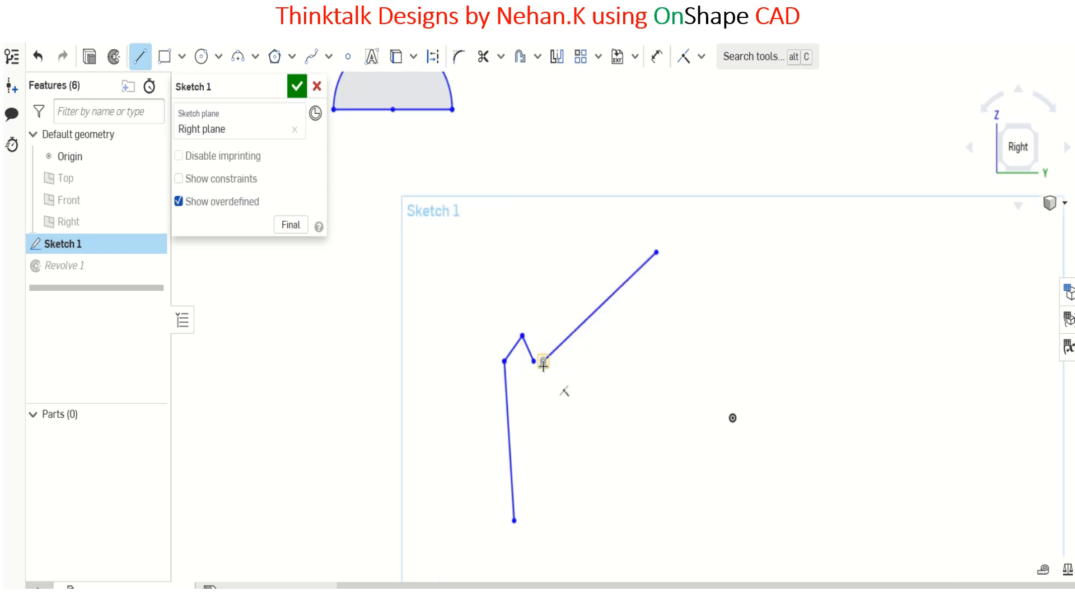
{"action": "left_click_drag", "start_coordinate": [543, 361], "coordinate": [534, 361]}
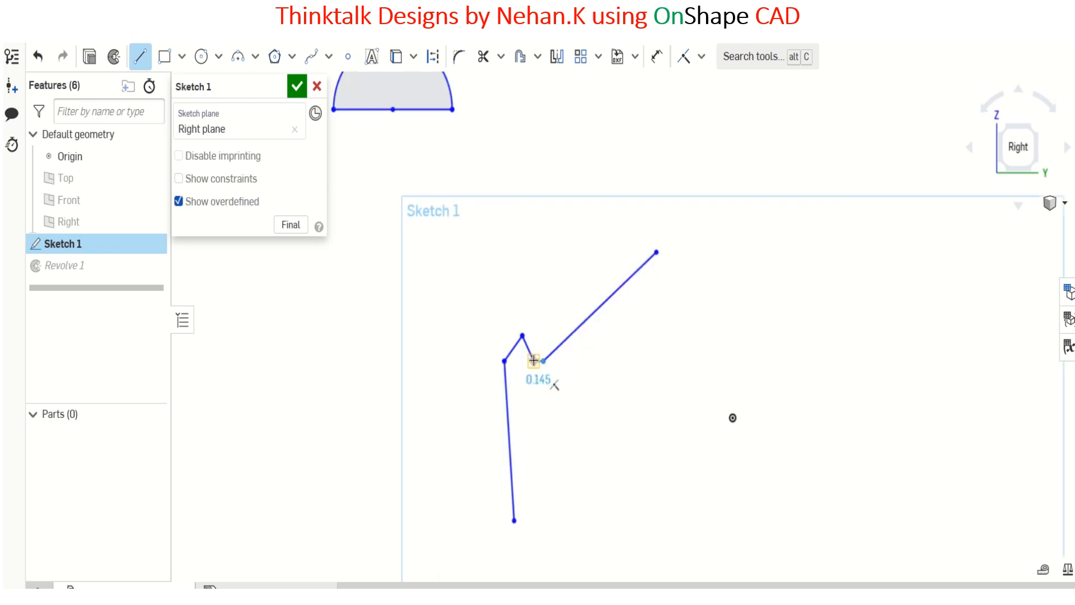
Continue the outline with a roof line about 2.24 long, a sloping rear, two right-side lines and a bottom line about 1.37 long.
{"action": "left_click", "coordinate": [657, 251]}
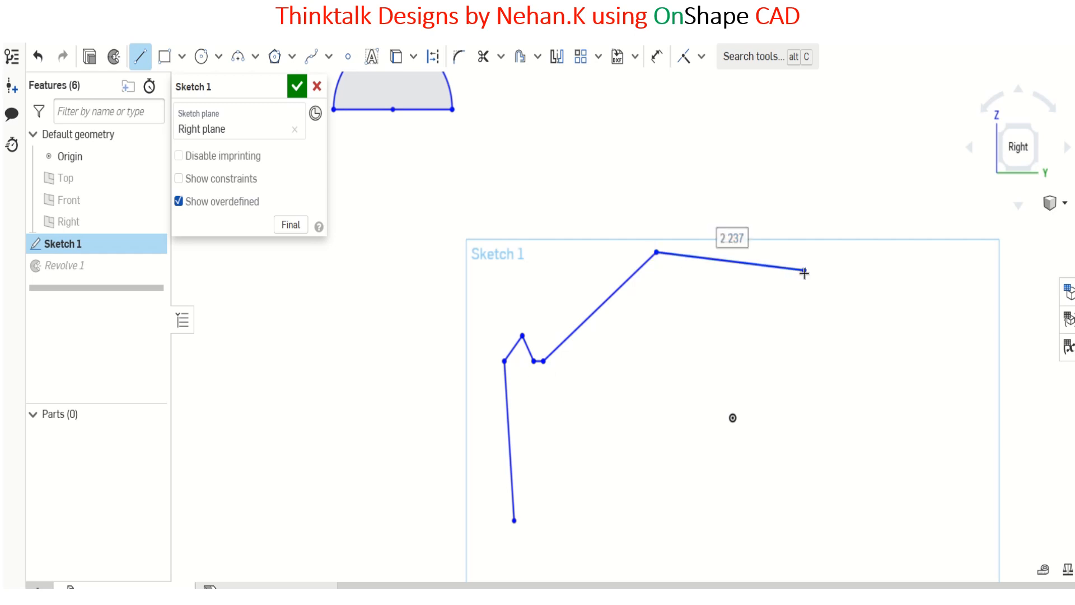
{"action": "left_click", "coordinate": [805, 272]}
{"action": "left_click", "coordinate": [987, 342]}
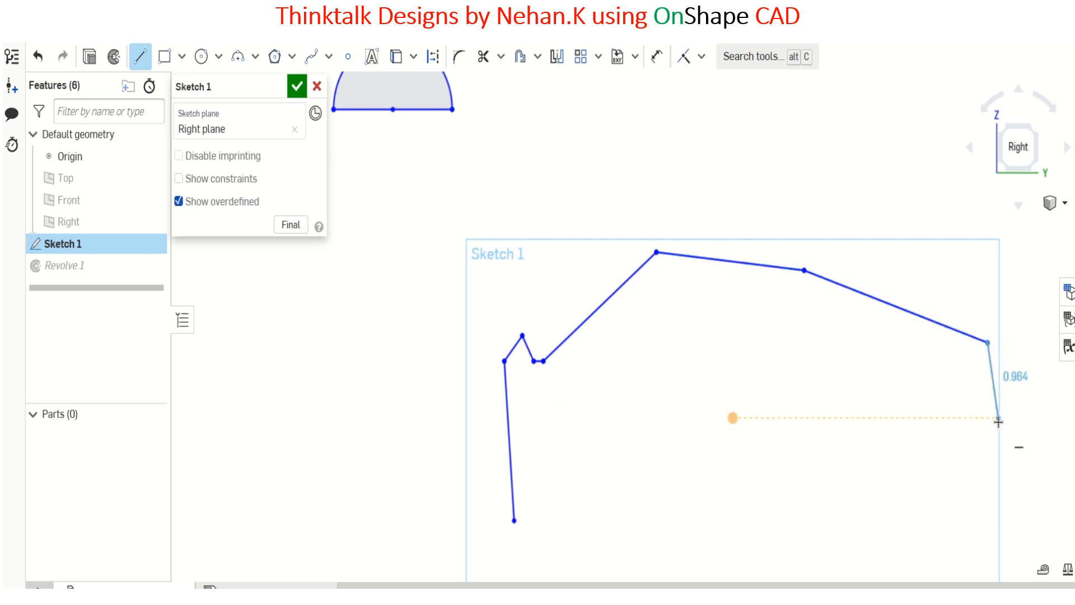
{"action": "left_click", "coordinate": [998, 417]}
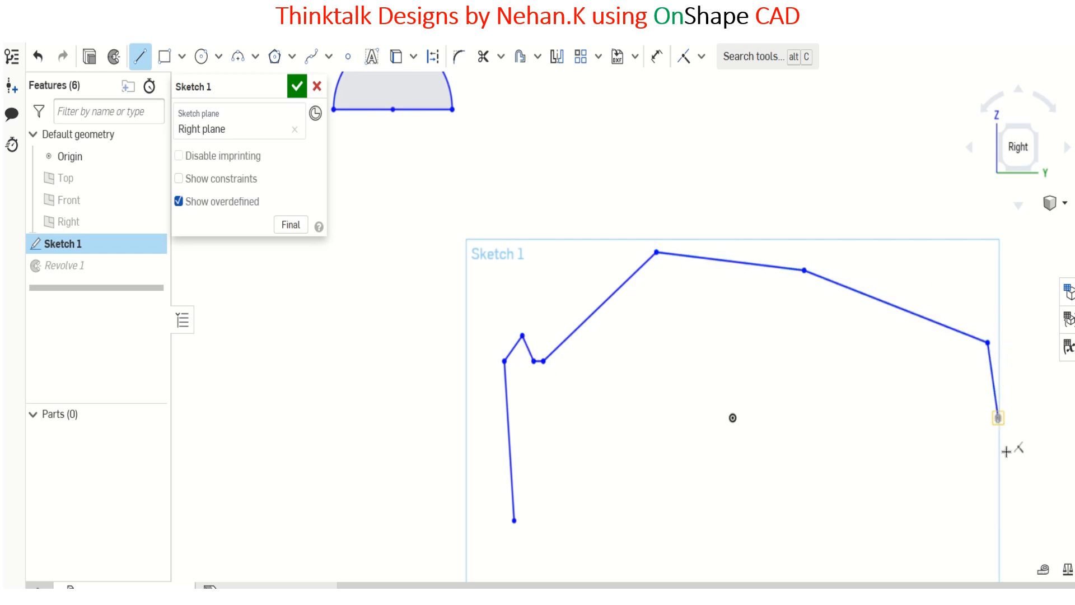
{"action": "left_click", "coordinate": [973, 520]}
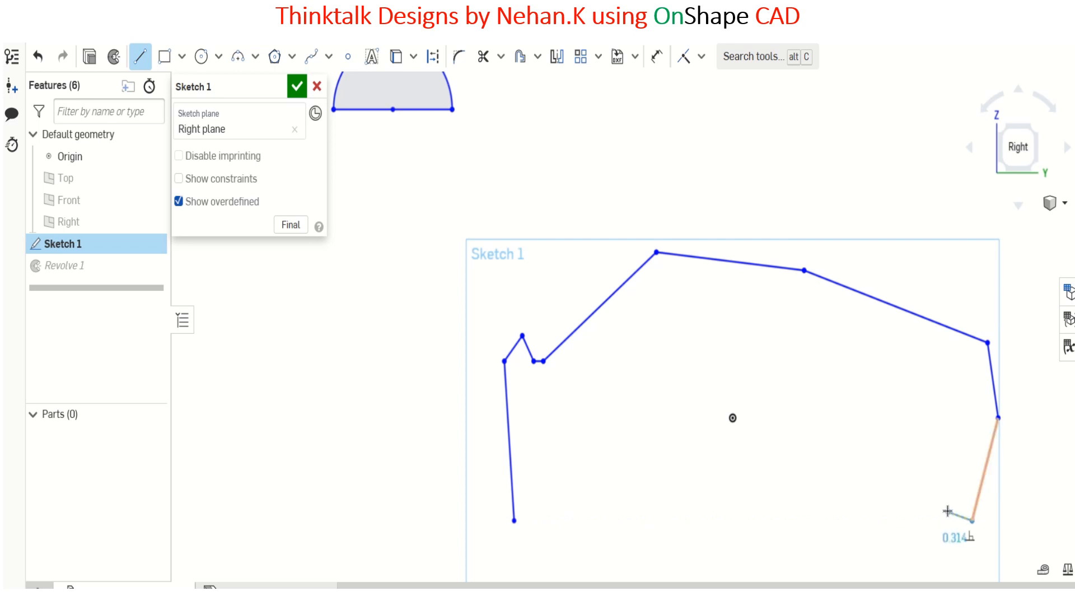
{"action": "left_click", "coordinate": [881, 520]}
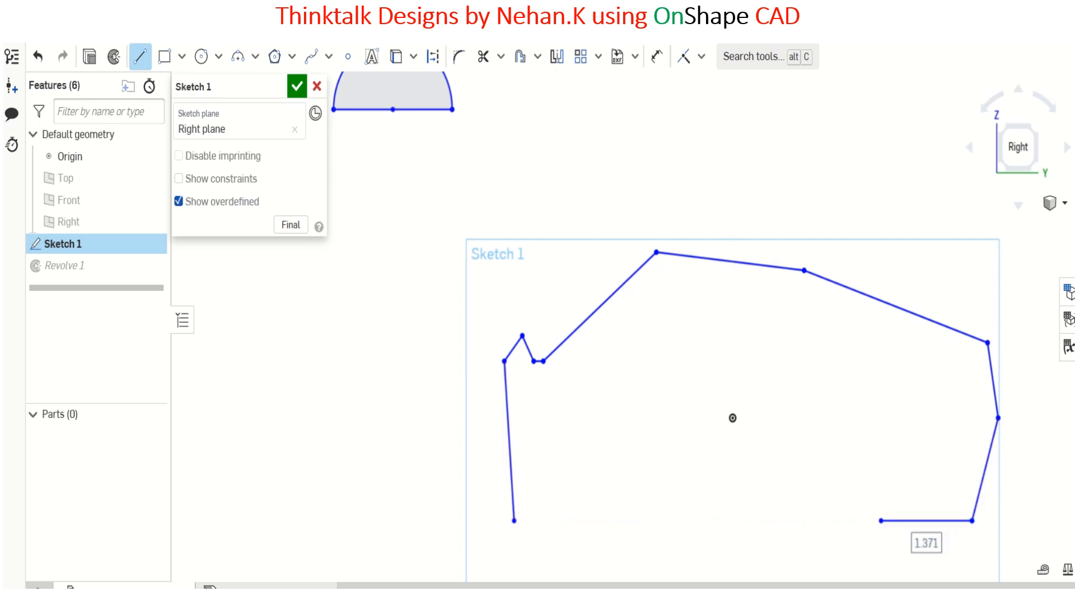
Draw a circle about 1.02 in diameter against the bottom line's open end and a horizontal line about 3.70 long leftward from its far side.
{"action": "left_click", "coordinate": [201, 56]}
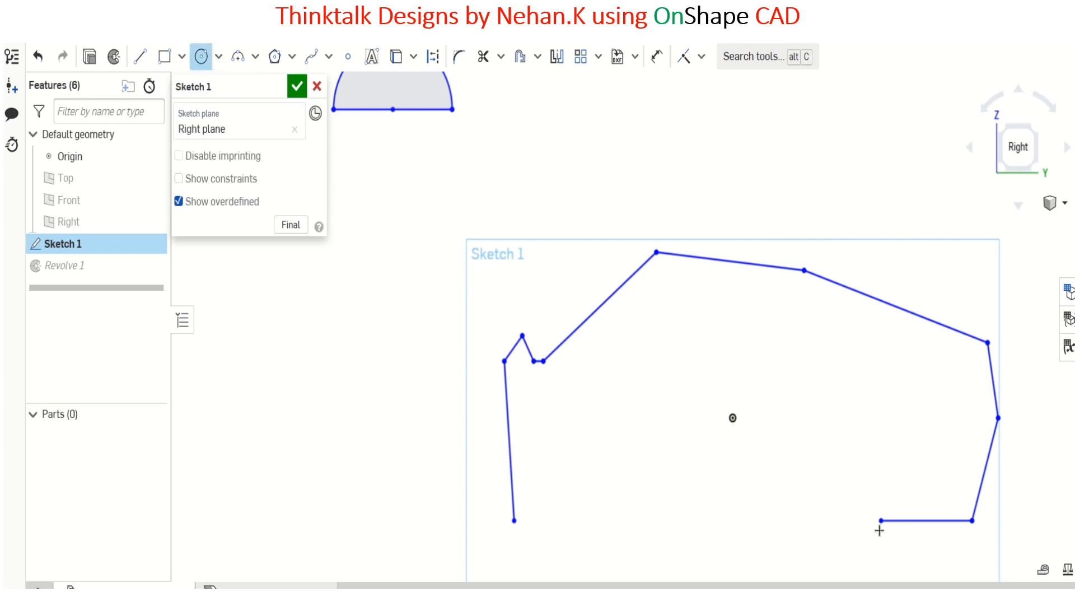
{"action": "left_click", "coordinate": [848, 520]}
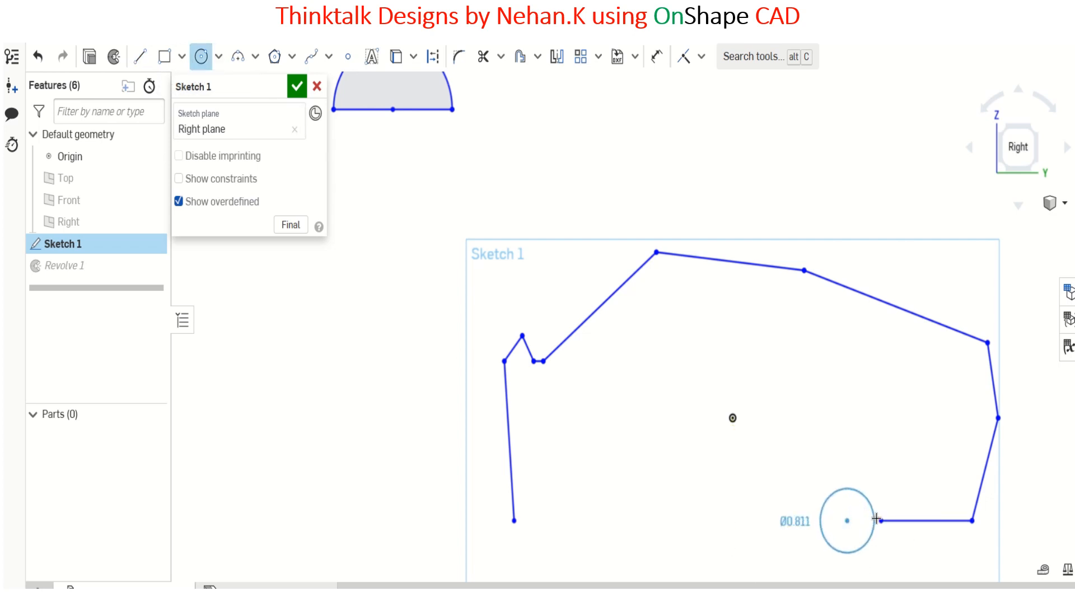
{"action": "left_click", "coordinate": [881, 521]}
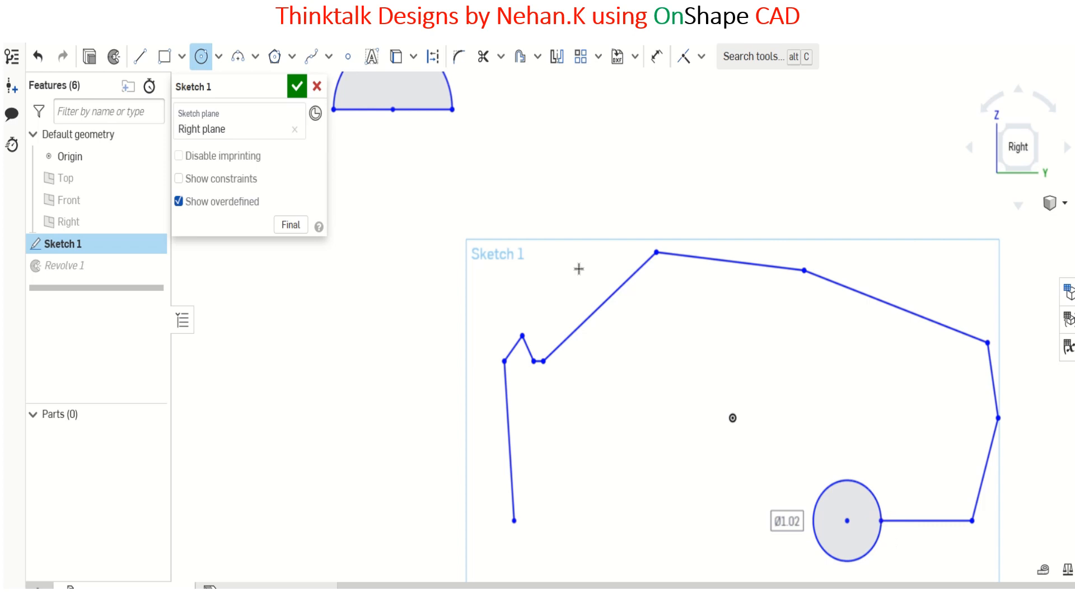
{"action": "left_click", "coordinate": [141, 55]}
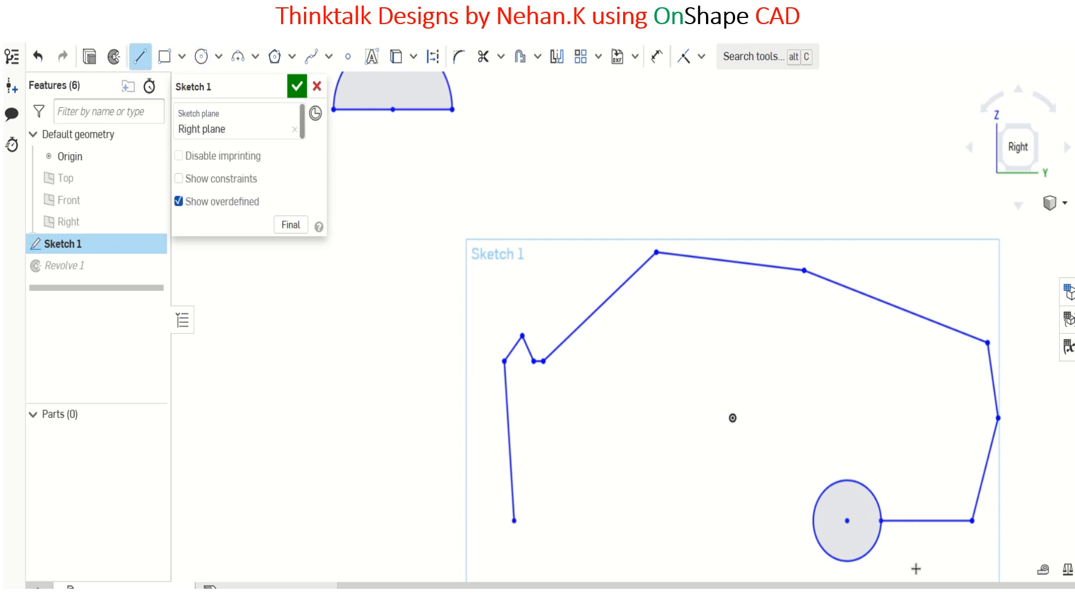
{"action": "left_click", "coordinate": [815, 518]}
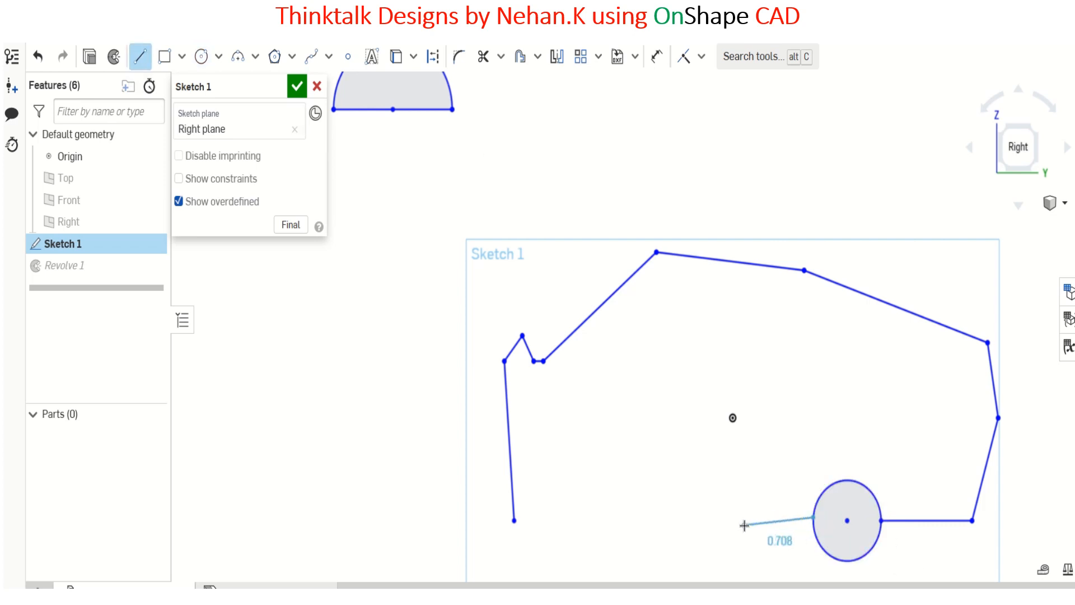
{"action": "left_click", "coordinate": [567, 515]}
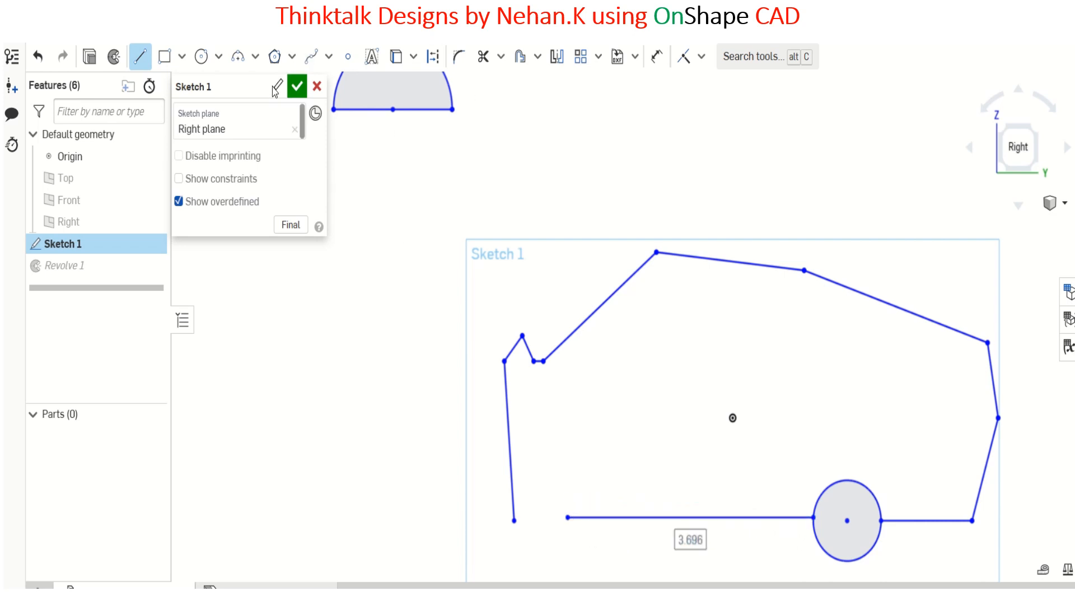
Draw a second wheel circle about 0.765 in diameter, touching the free end of the long bottom line.
{"action": "left_click", "coordinate": [202, 56]}
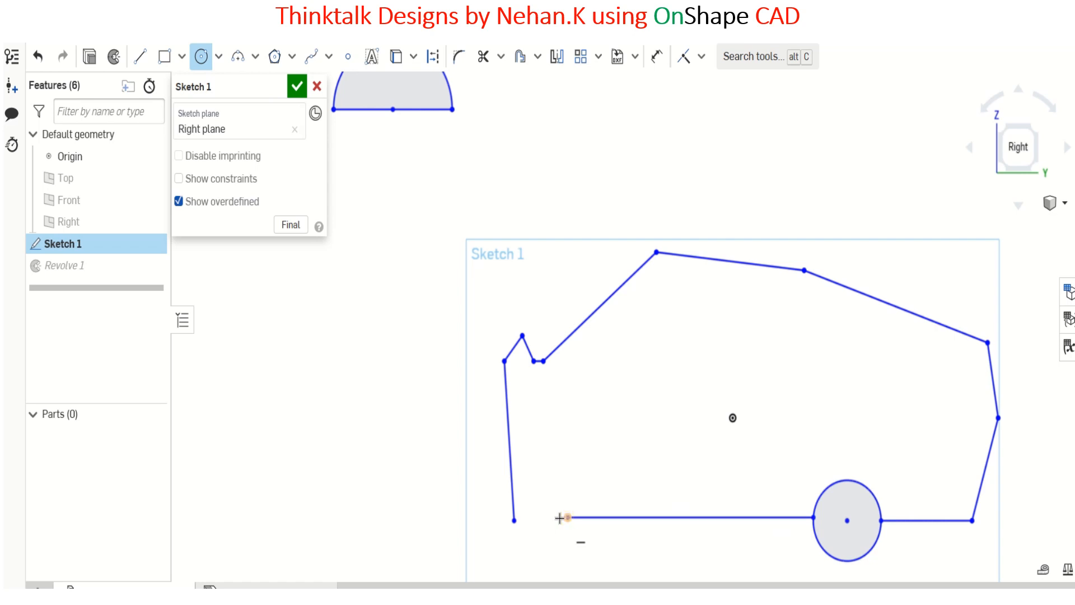
{"action": "left_click", "coordinate": [542, 516]}
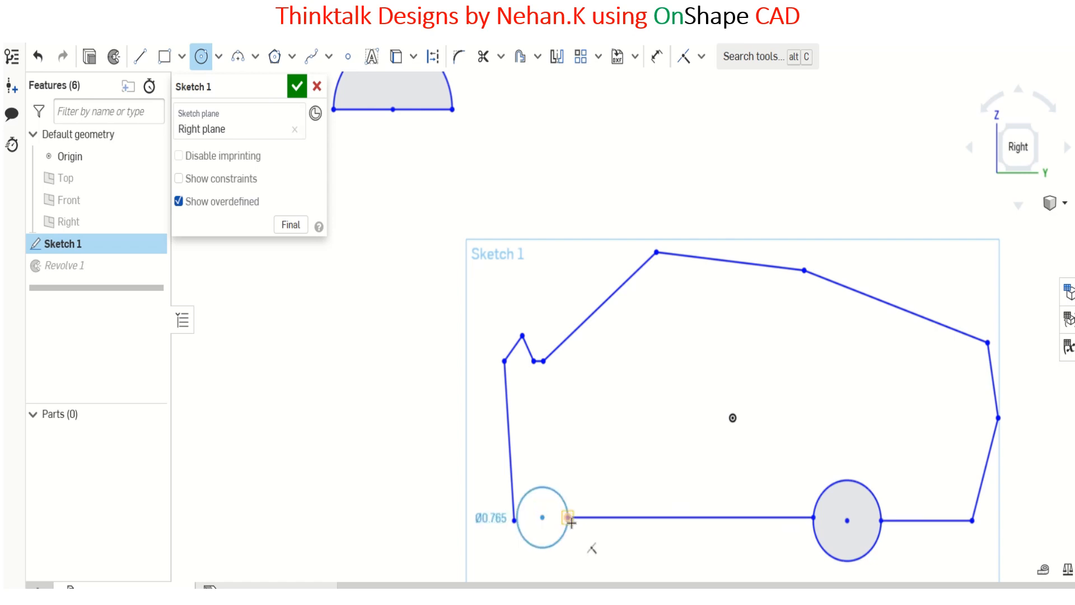
{"action": "left_click", "coordinate": [568, 517]}
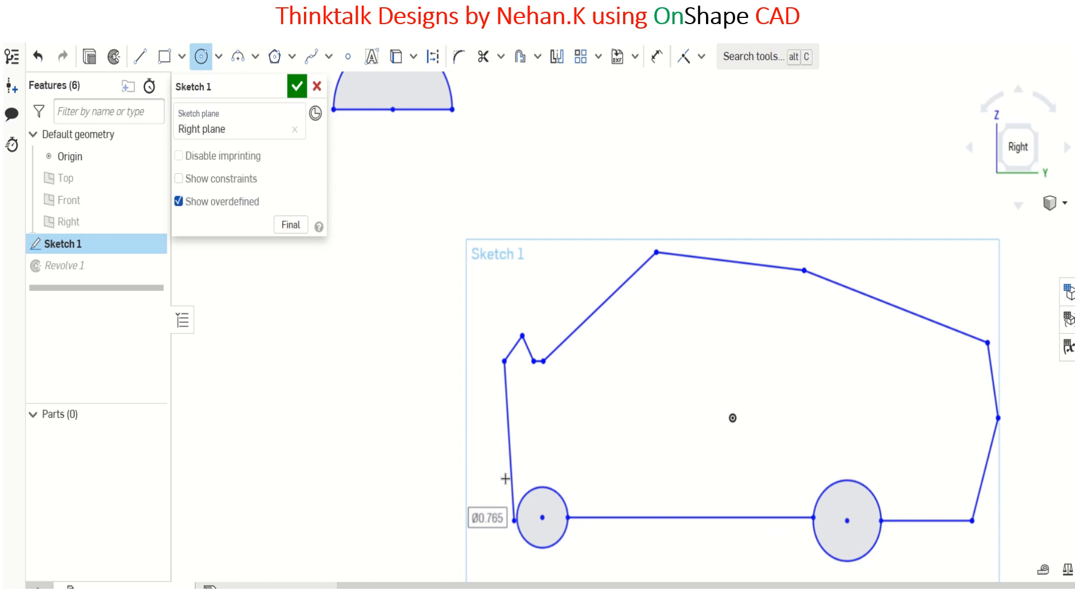
Close the gap between the left side line's lower end and the small circle with a line about 0.044 long.
{"action": "scroll", "coordinate": [505, 478], "scroll_direction": "down", "scroll_amount": 3}
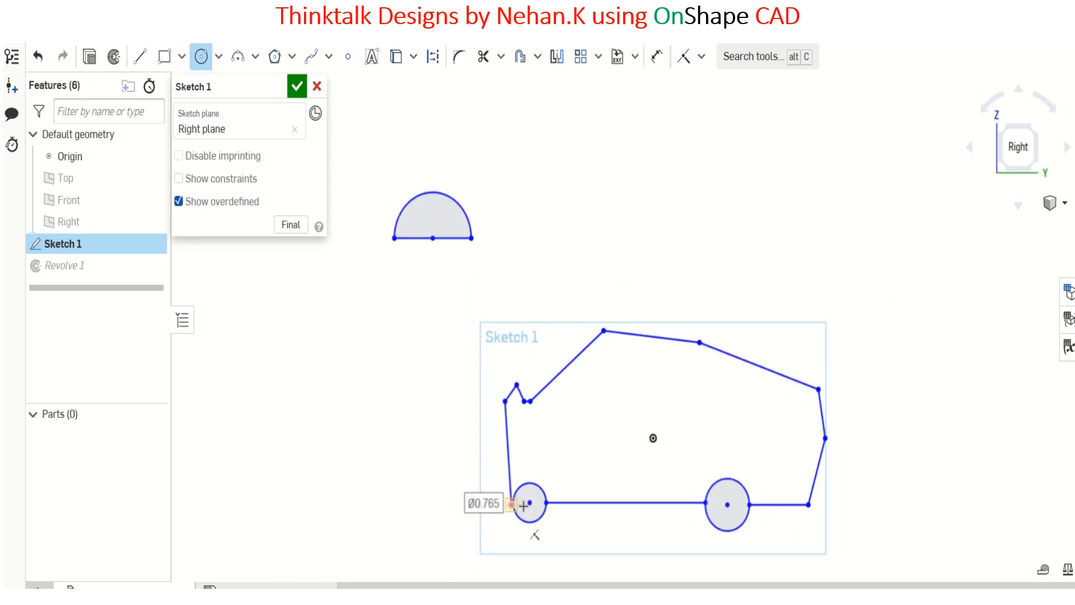
{"action": "scroll", "coordinate": [530, 529], "scroll_direction": "up", "scroll_amount": 2}
{"action": "scroll", "coordinate": [538, 527], "scroll_direction": "up", "scroll_amount": 3}
{"action": "scroll", "coordinate": [520, 482], "scroll_direction": "up", "scroll_amount": 1}
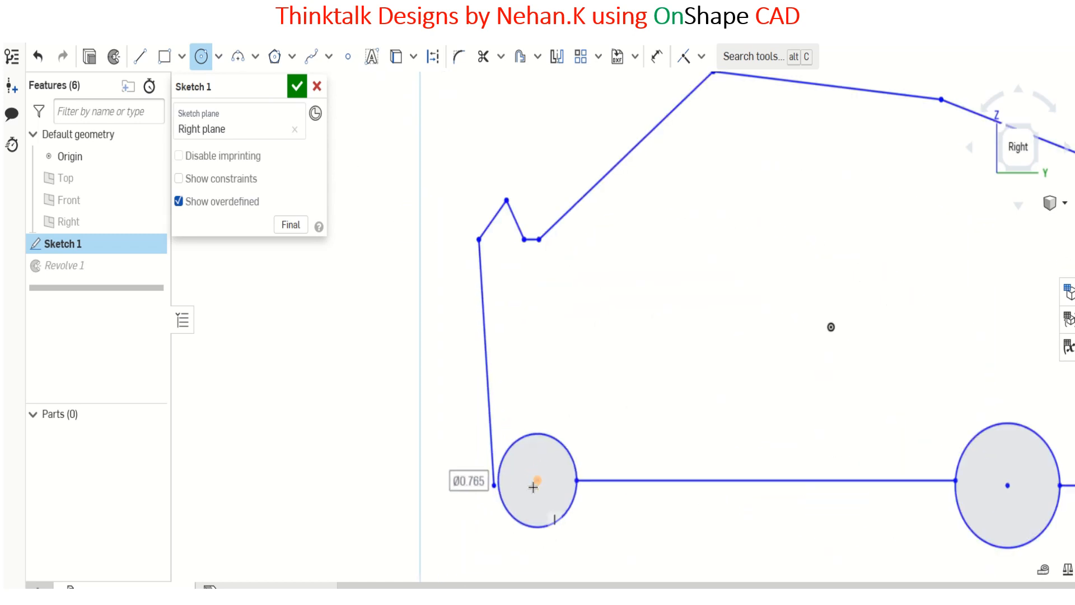
{"action": "scroll", "coordinate": [493, 470], "scroll_direction": "up", "scroll_amount": 2}
{"action": "scroll", "coordinate": [491, 466], "scroll_direction": "up", "scroll_amount": 1}
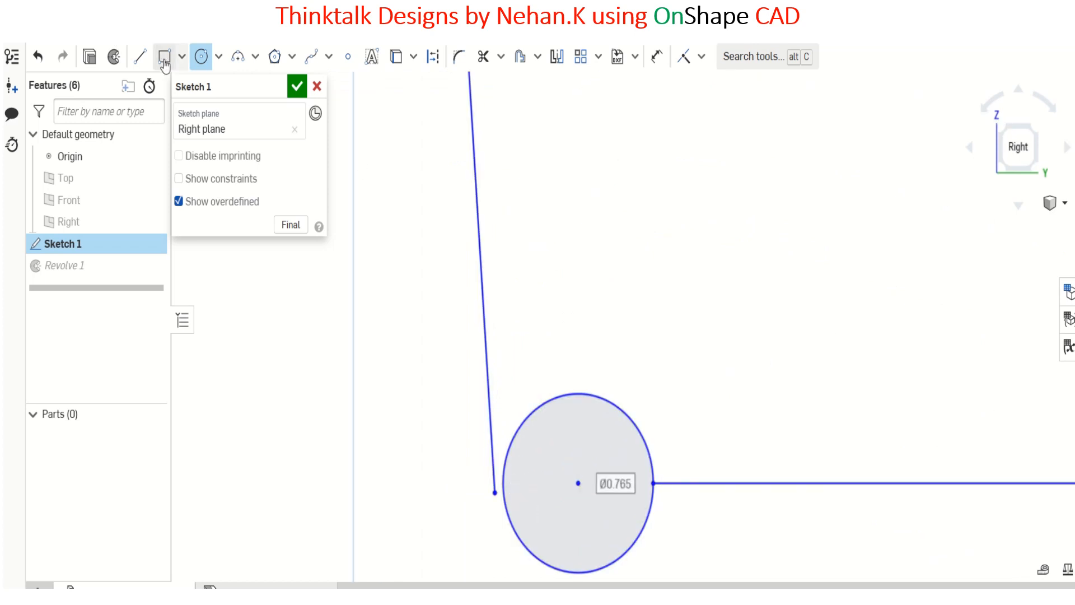
{"action": "left_click", "coordinate": [140, 56]}
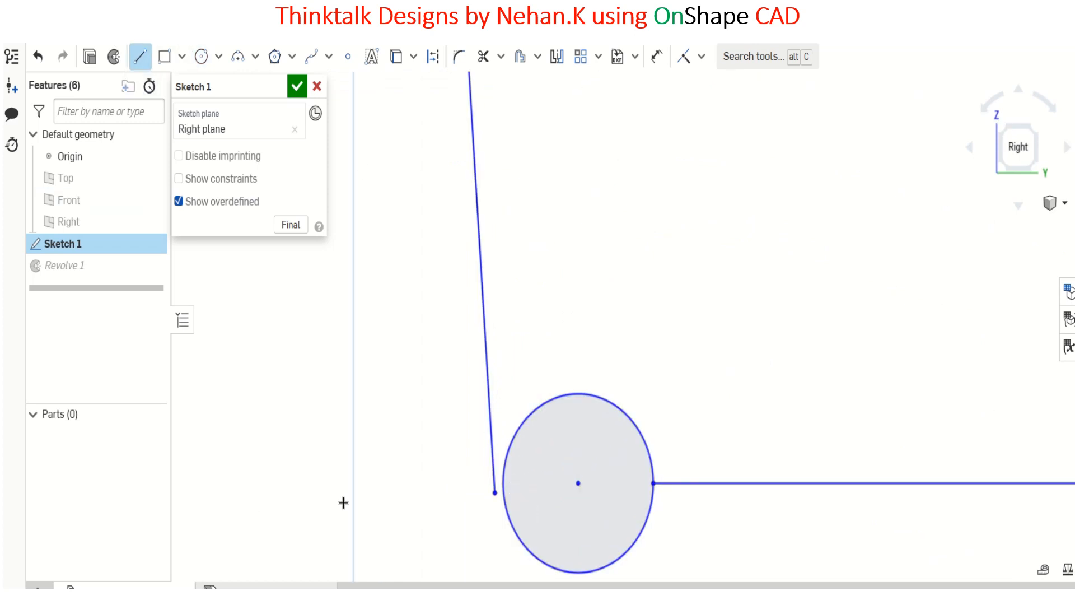
{"action": "left_click", "coordinate": [494, 493]}
{"action": "left_click", "coordinate": [502, 494]}
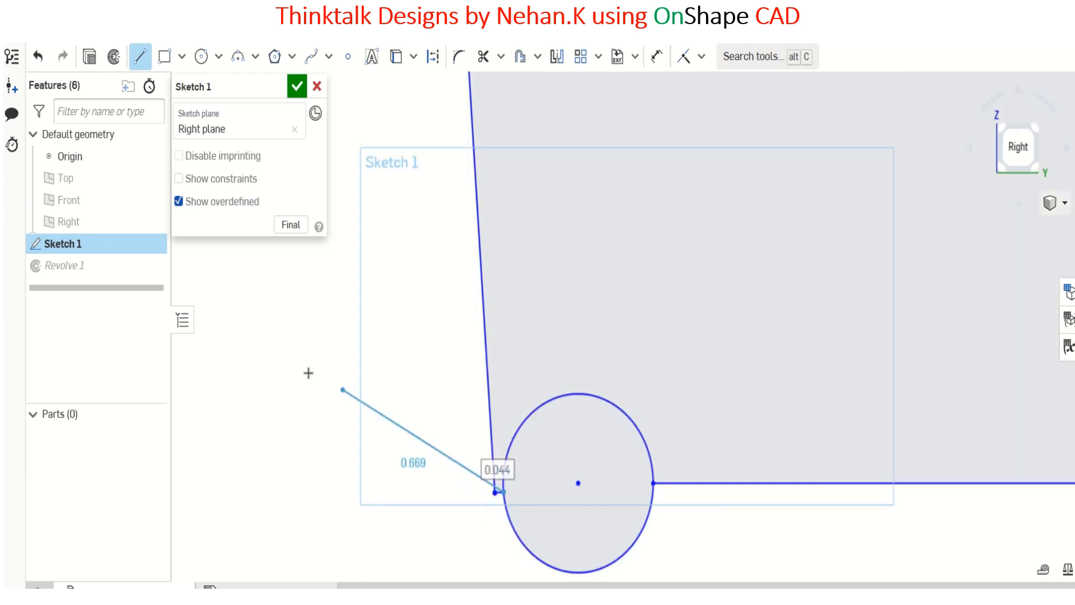
{"action": "key", "text": "Escape"}
{"action": "scroll", "coordinate": [408, 442], "scroll_direction": "down", "scroll_amount": 3}
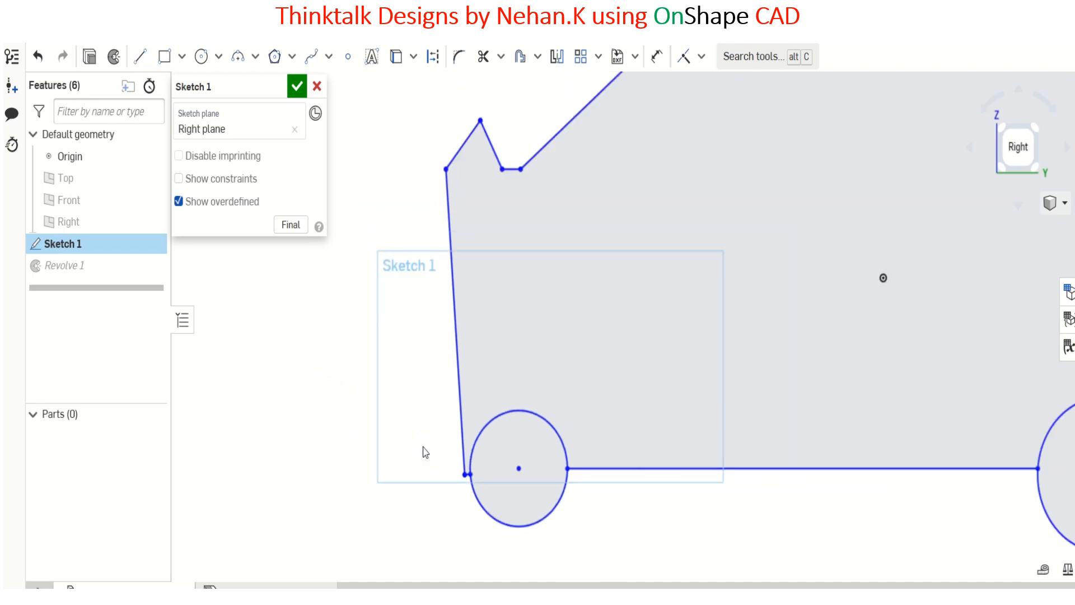
{"action": "scroll", "coordinate": [365, 429], "scroll_direction": "down", "scroll_amount": 5}
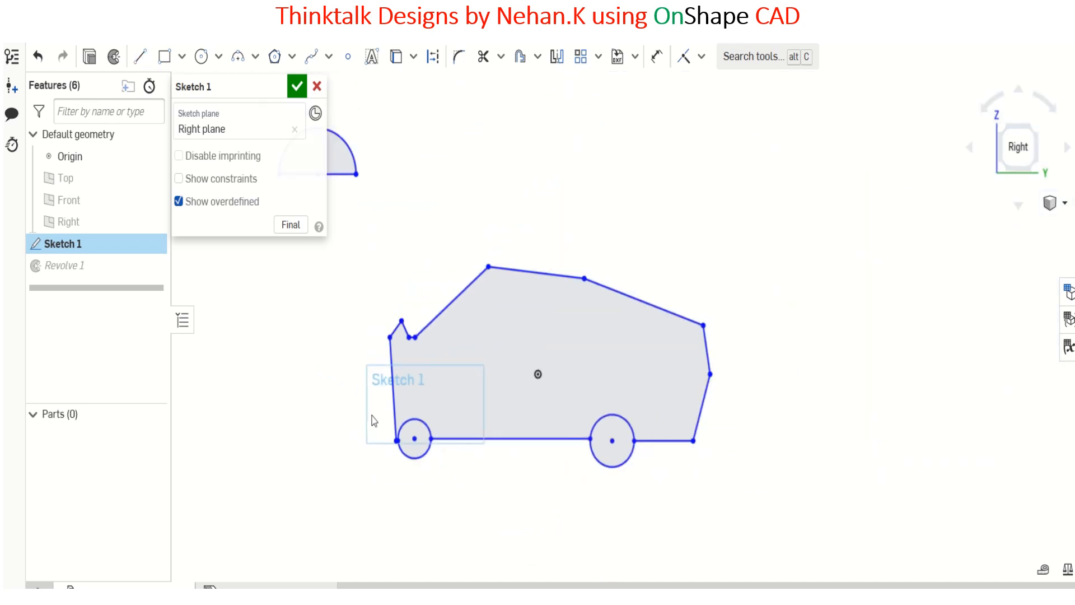
Draw a horizontal practice line about 2.41 long above the car outline and trim it away.
{"action": "left_click", "coordinate": [140, 56]}
{"action": "left_click", "coordinate": [595, 182]}
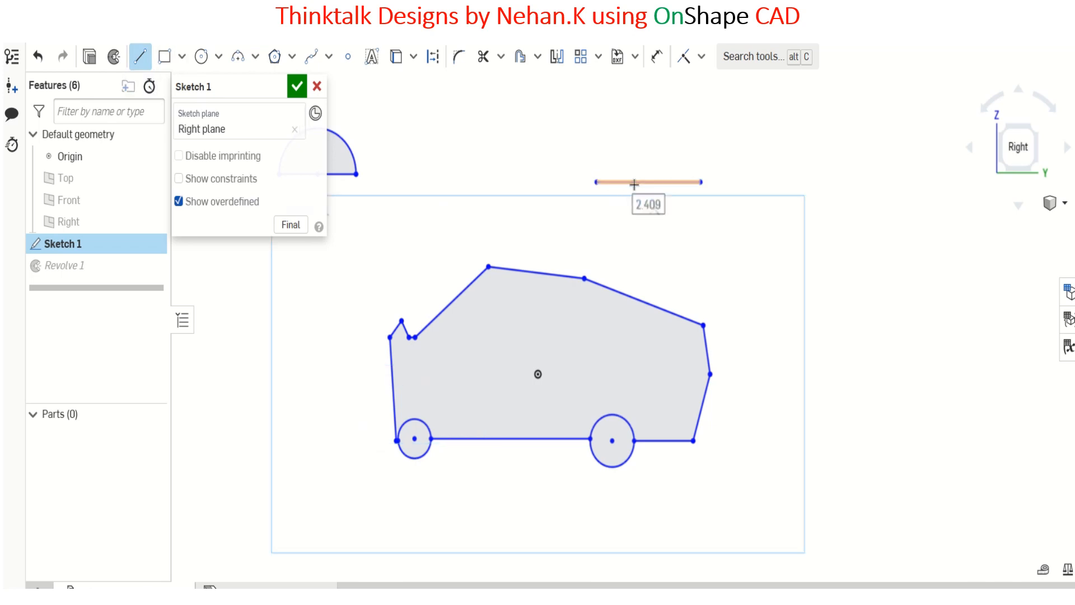
{"action": "left_click", "coordinate": [483, 56]}
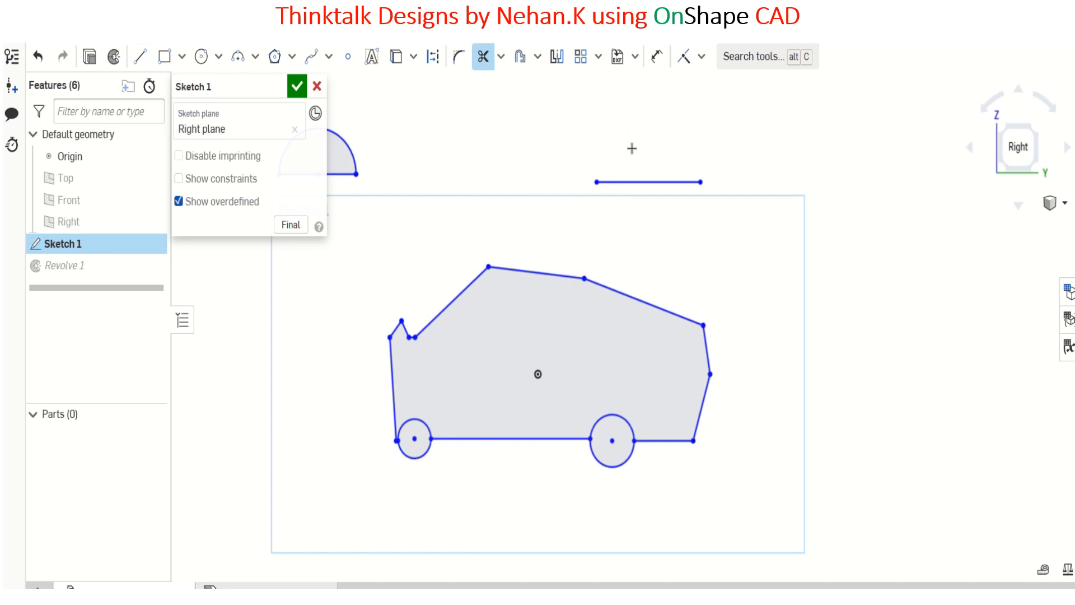
{"action": "left_click", "coordinate": [642, 181]}
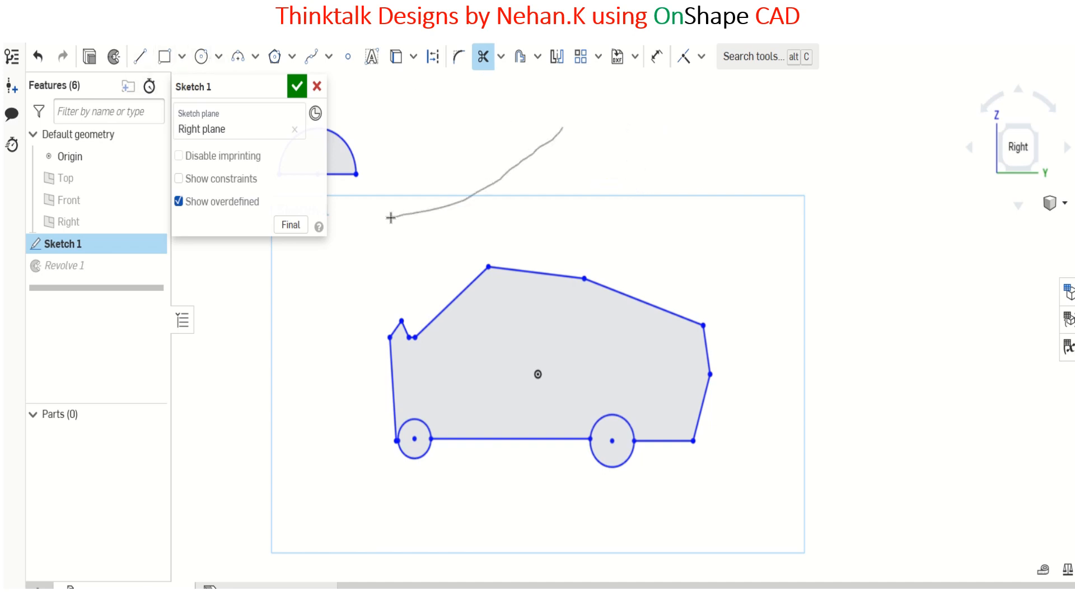
{"action": "left_click", "coordinate": [140, 56]}
{"action": "left_click", "coordinate": [583, 159]}
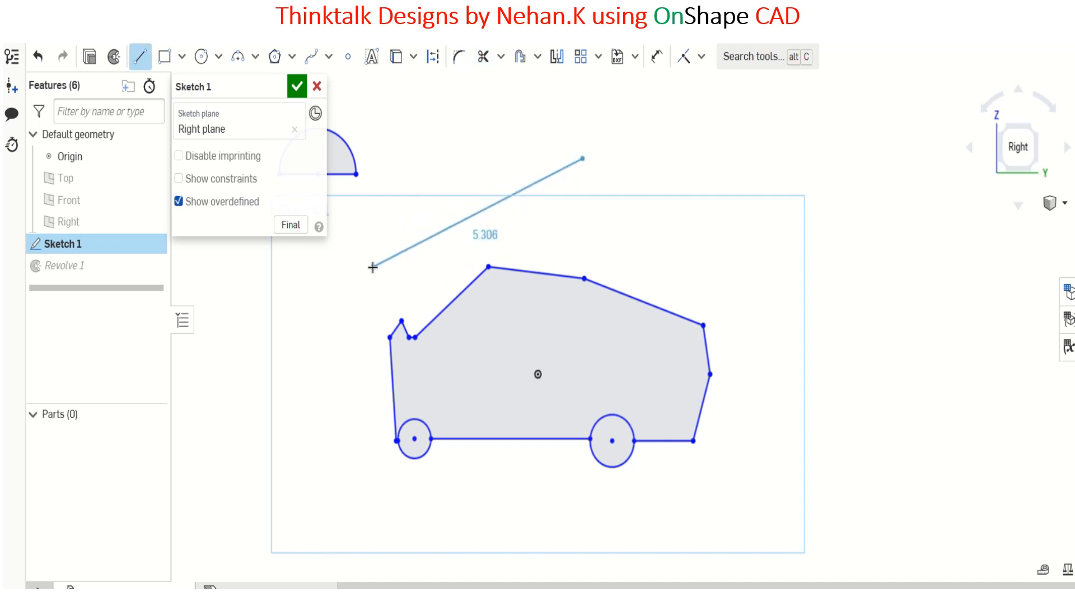
{"action": "key", "text": "Escape"}
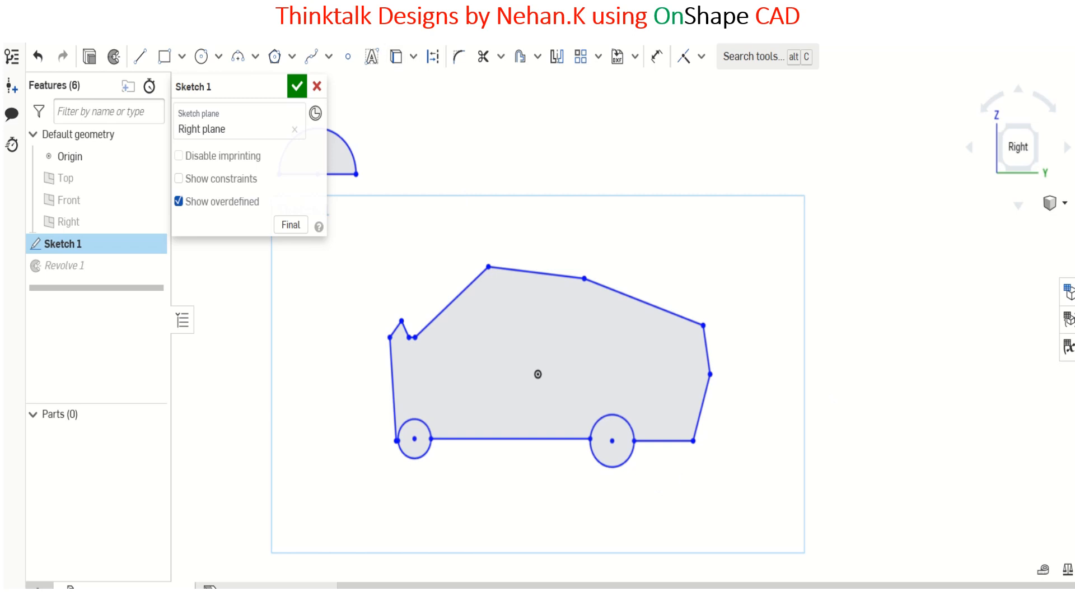
Finish editing Sketch 1 and make the hidden sketch visible in the model.
{"action": "left_click", "coordinate": [297, 93]}
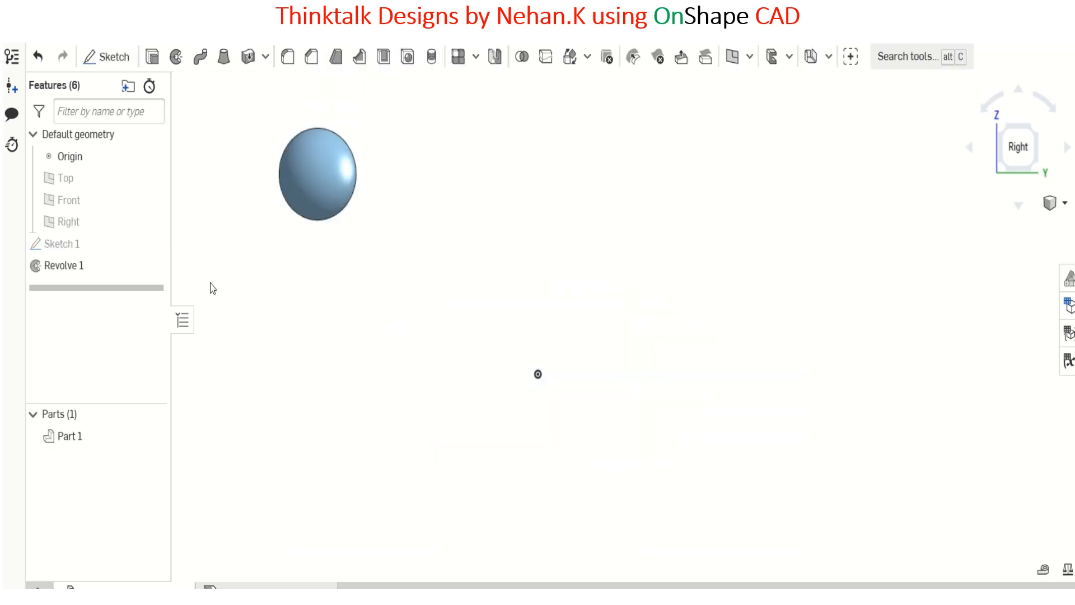
{"action": "right_click", "coordinate": [137, 246]}
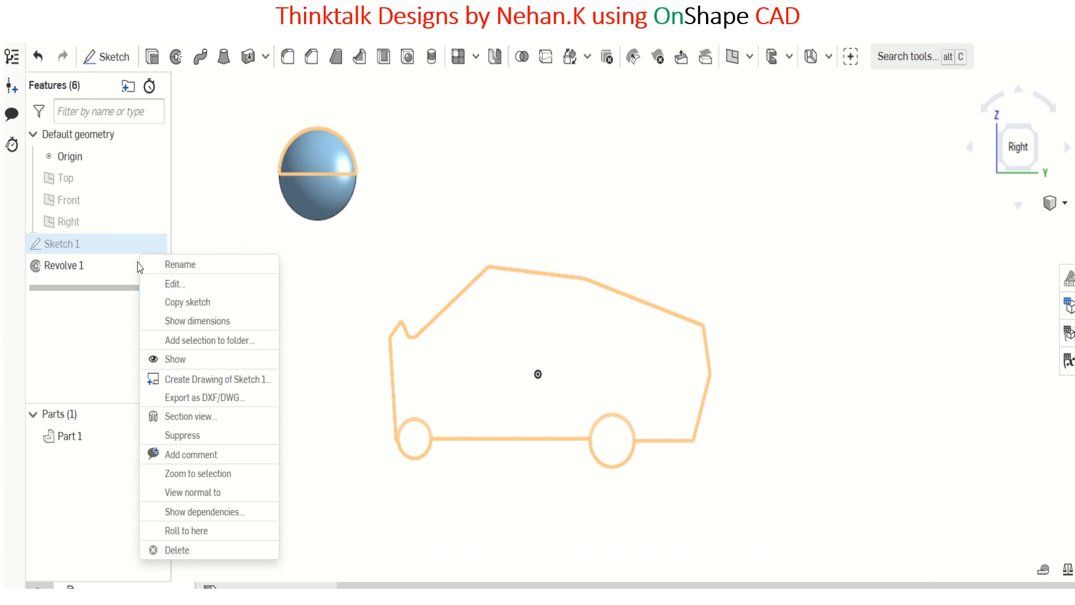
{"action": "left_click", "coordinate": [181, 237]}
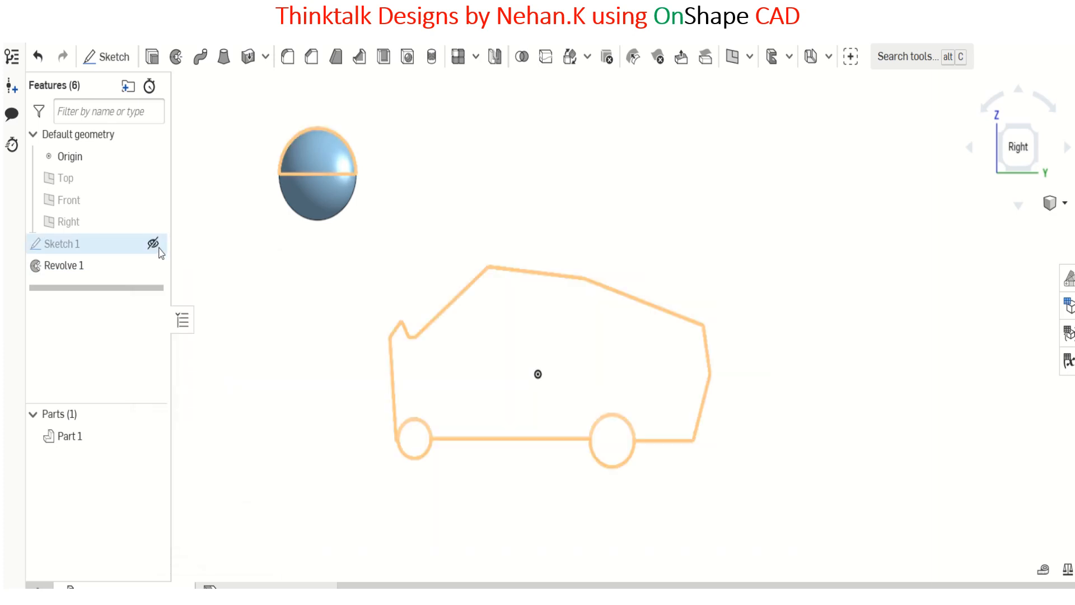
{"action": "left_click", "coordinate": [153, 243]}
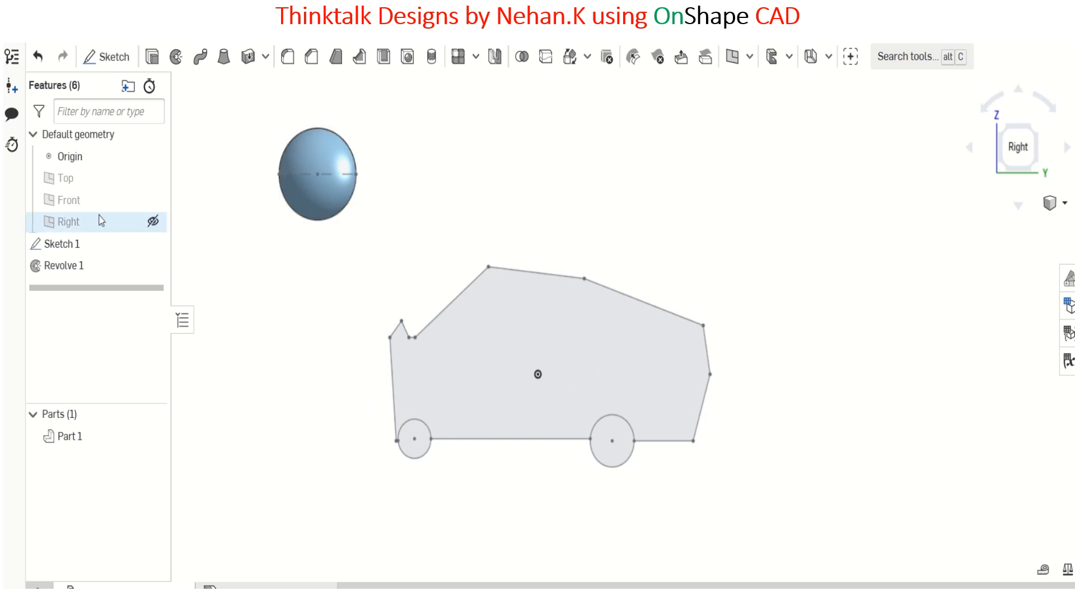
Extrude the car body region of Sketch 1 as a new solid with a blind depth of 3.1 in.
{"action": "left_click", "coordinate": [151, 57]}
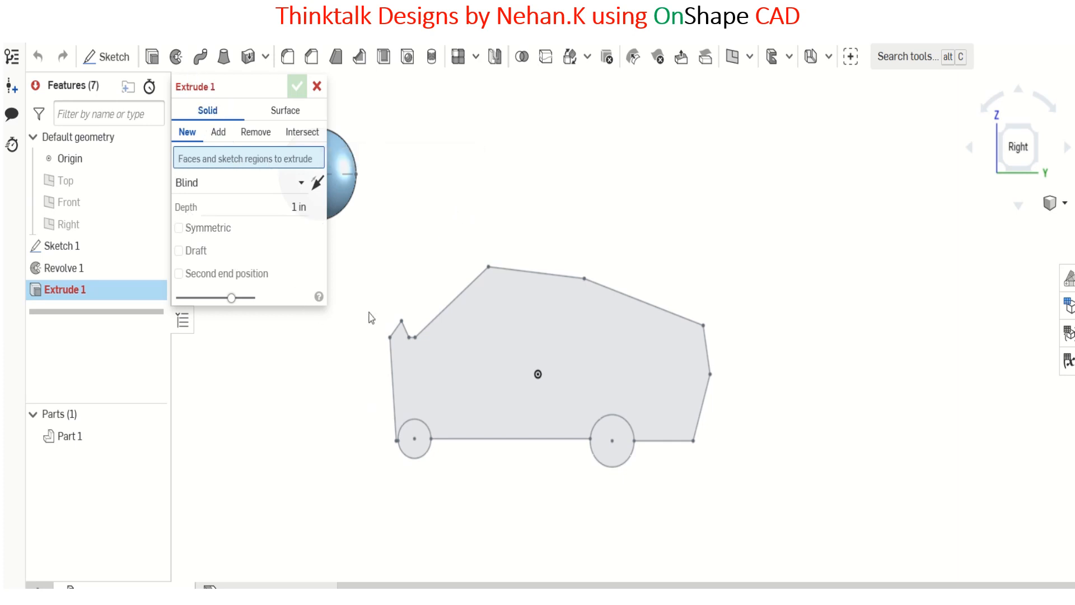
{"action": "left_click", "coordinate": [524, 348]}
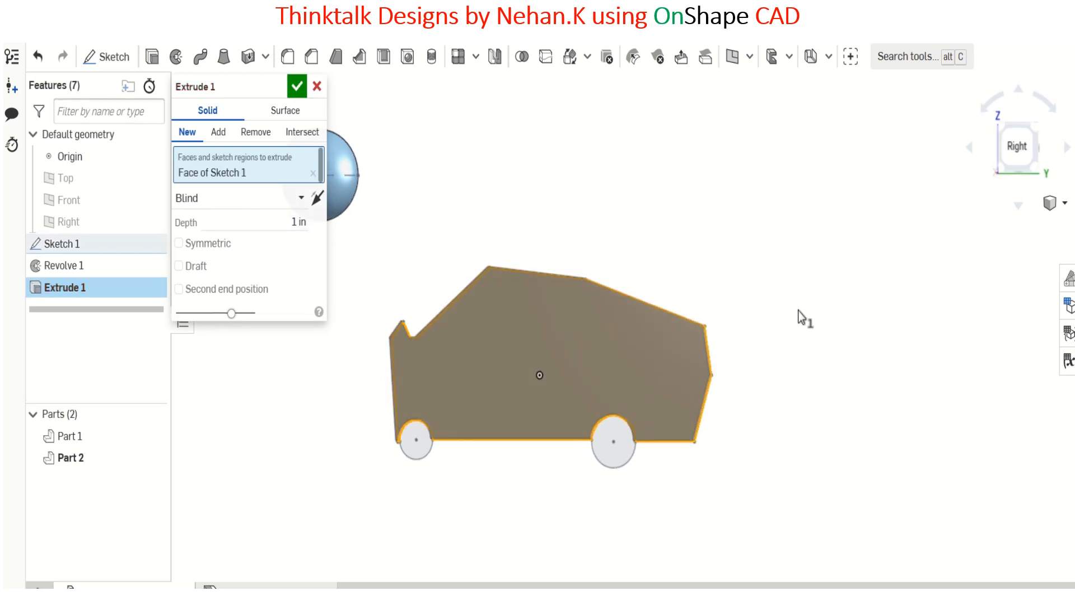
{"action": "right_click_drag", "start_coordinate": [798, 310], "coordinate": [452, 465]}
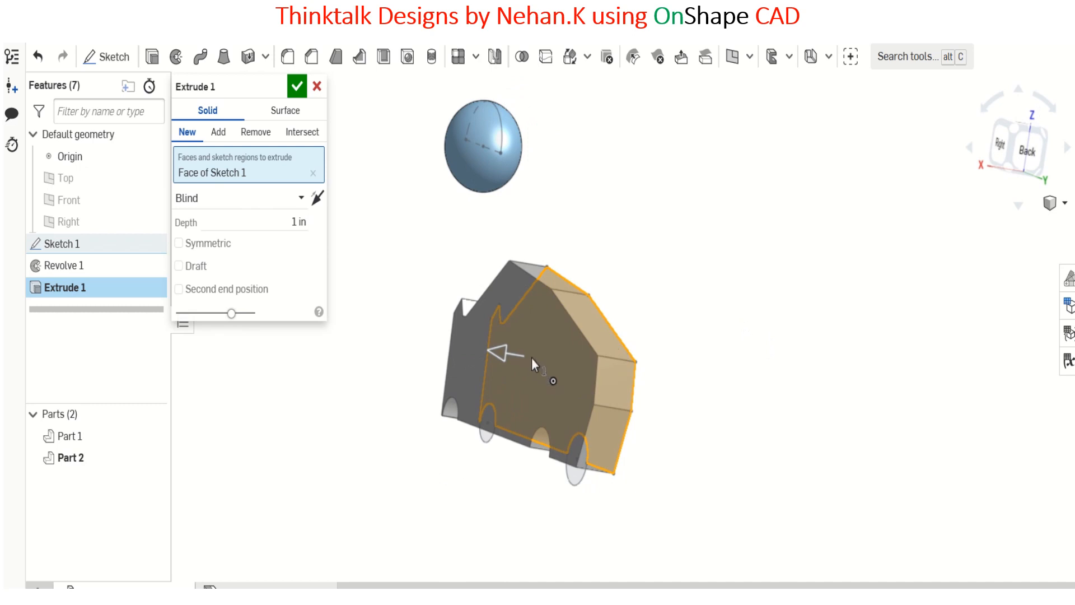
{"action": "left_click_drag", "start_coordinate": [512, 354], "coordinate": [429, 381]}
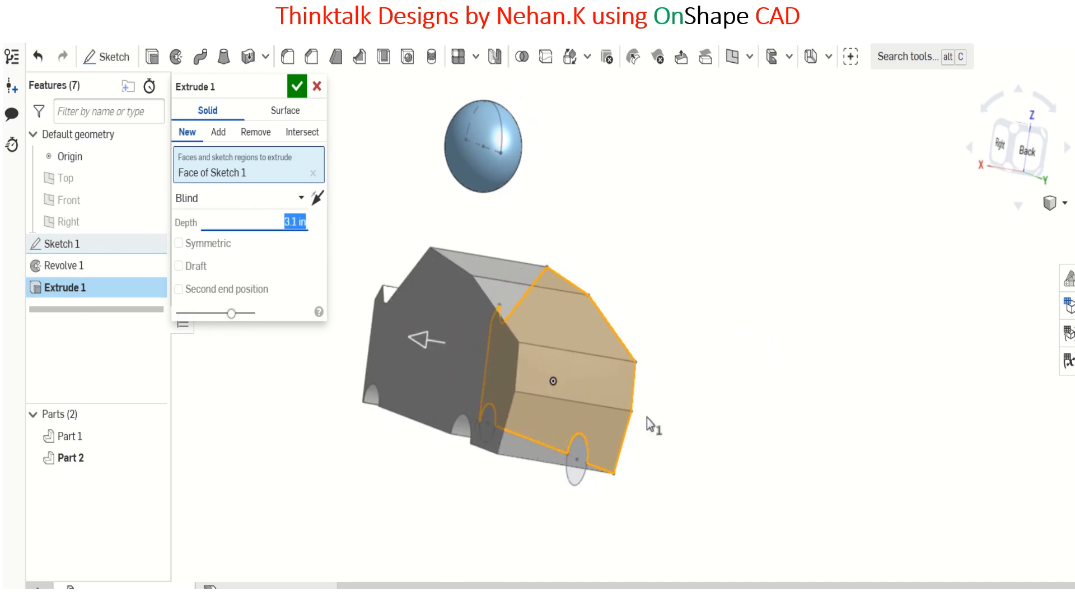
{"action": "right_click_drag", "start_coordinate": [646, 427], "coordinate": [776, 348]}
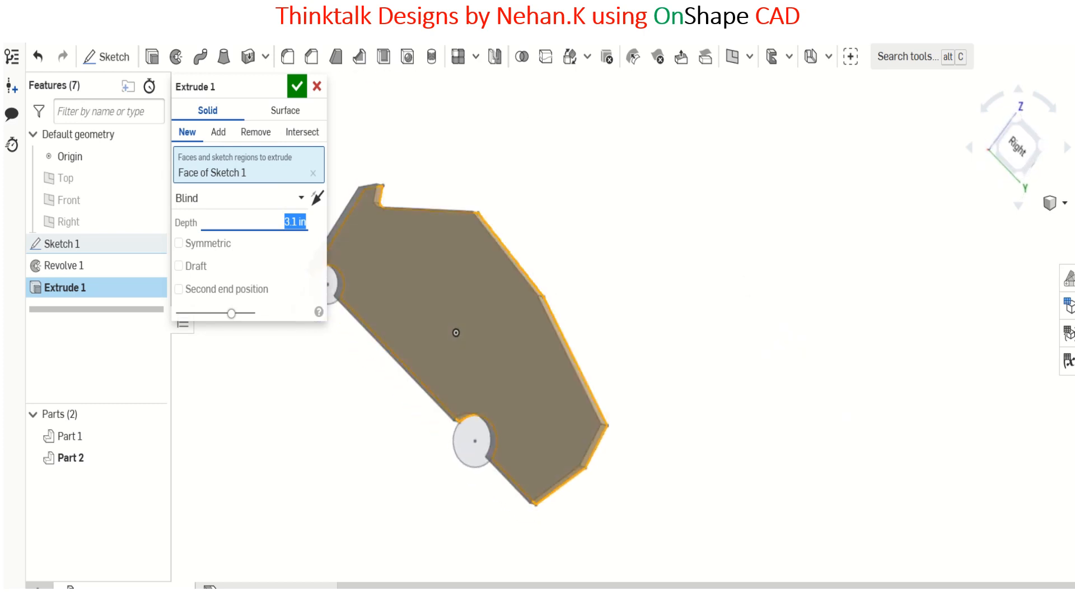